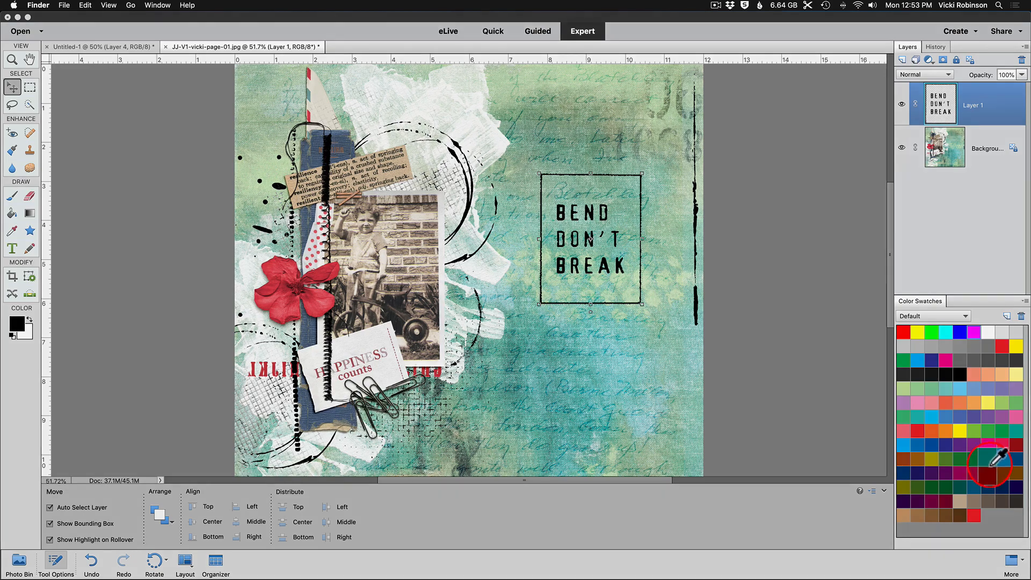
- Start filling Layer 1 with a custom colour, using a red sampled from the flower's petals
{"action": "left_click", "coordinate": [691, 319]}
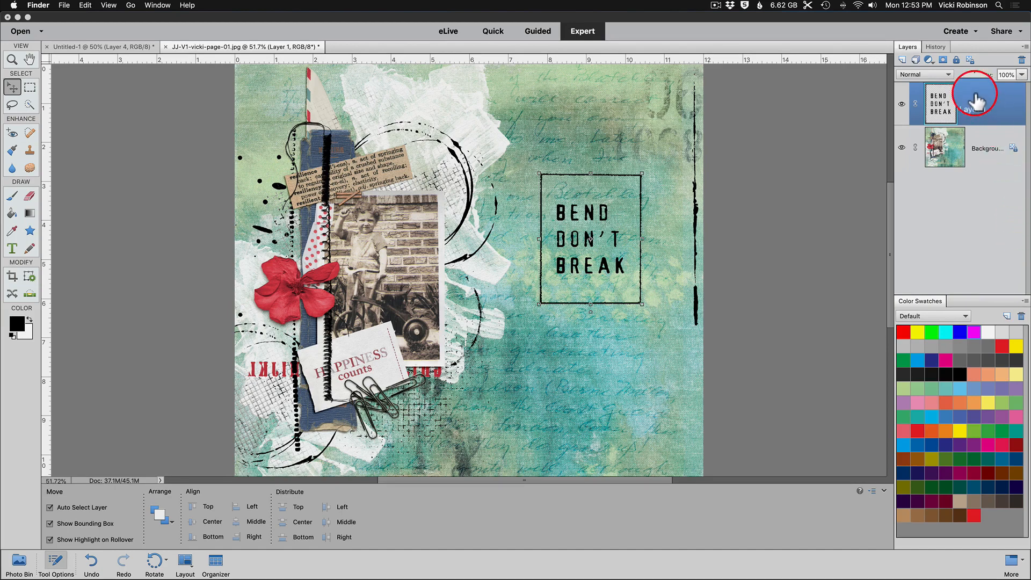
{"action": "left_click", "coordinate": [1003, 109]}
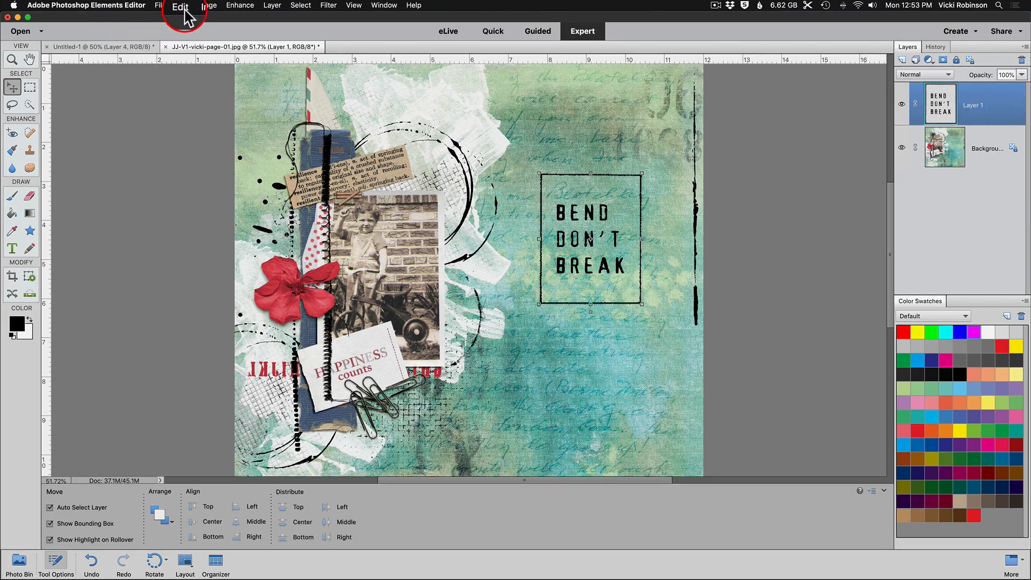
{"action": "left_click", "coordinate": [161, 5]}
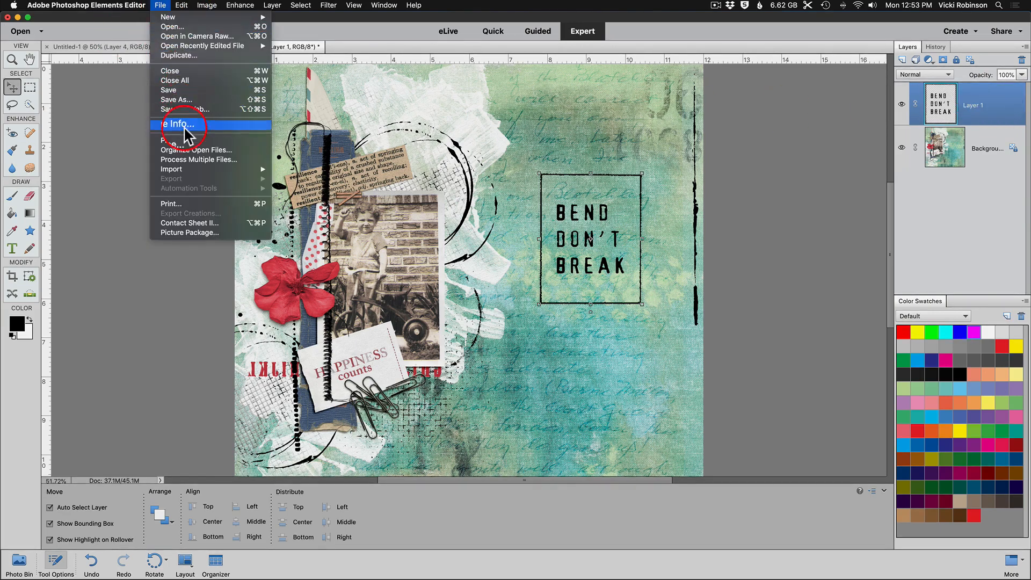
{"action": "mouse_move", "coordinate": [181, 7]}
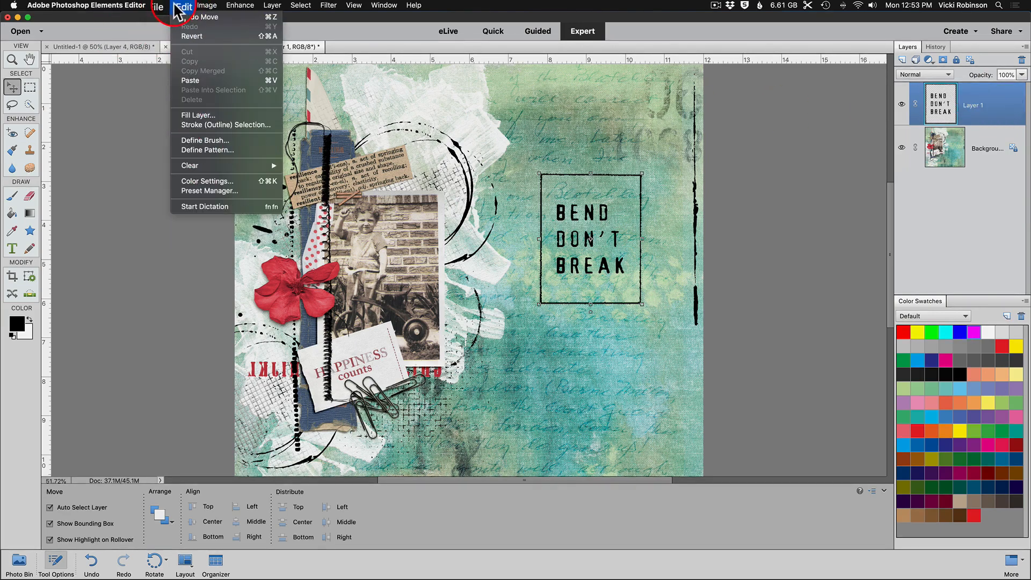
{"action": "left_click", "coordinate": [203, 115]}
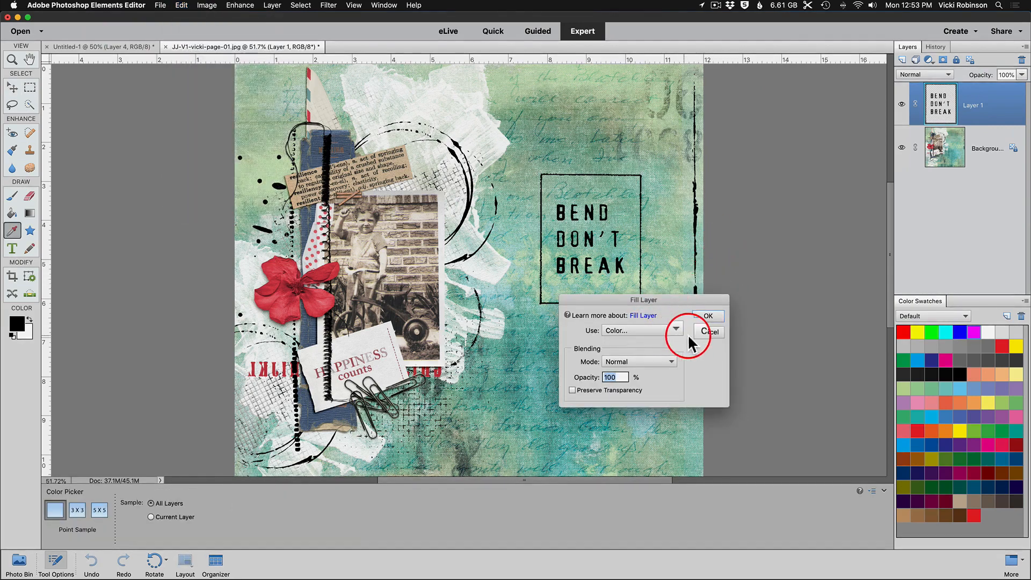
{"action": "left_click", "coordinate": [678, 330]}
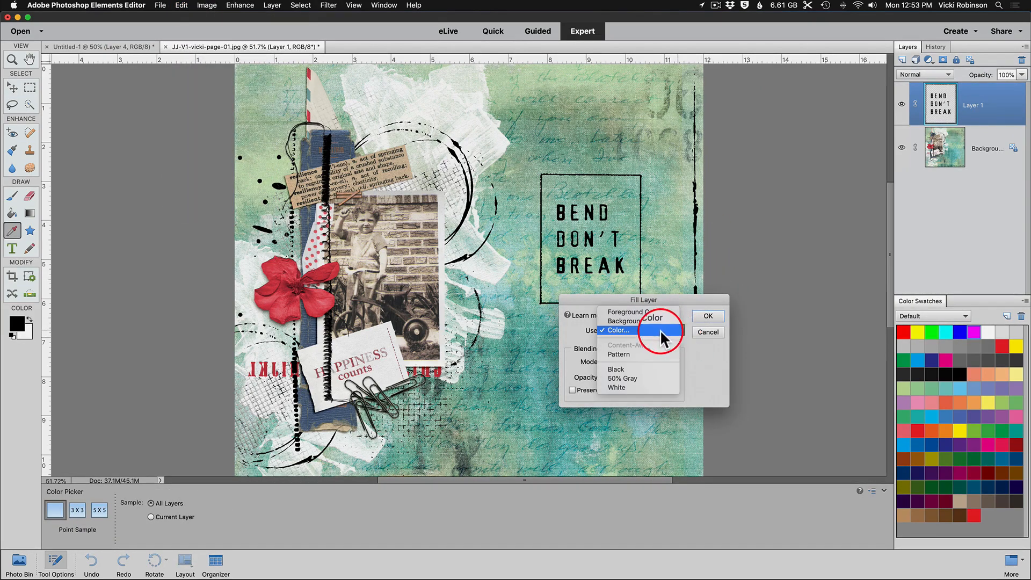
{"action": "left_click", "coordinate": [662, 330]}
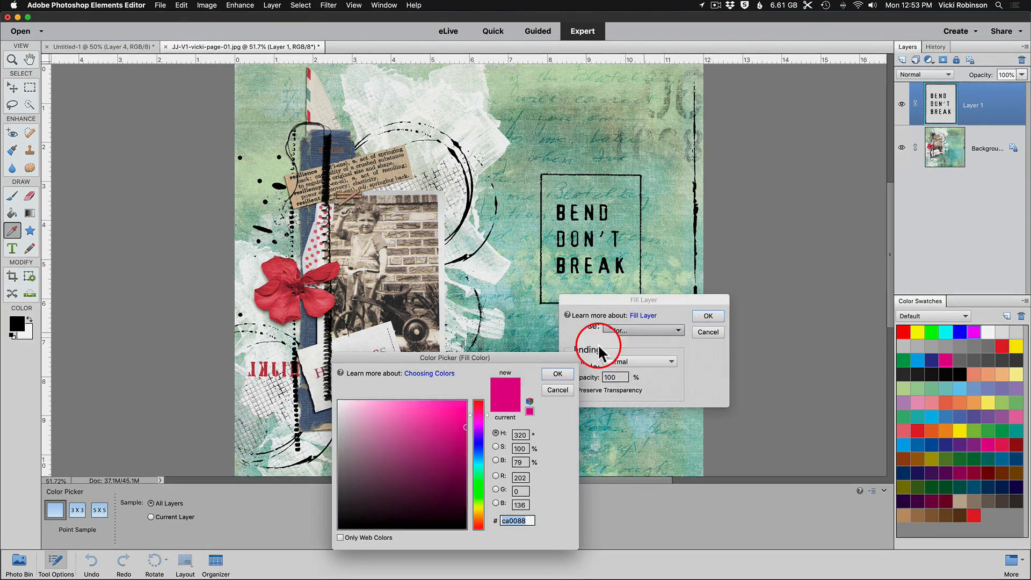
{"action": "left_click", "coordinate": [284, 301]}
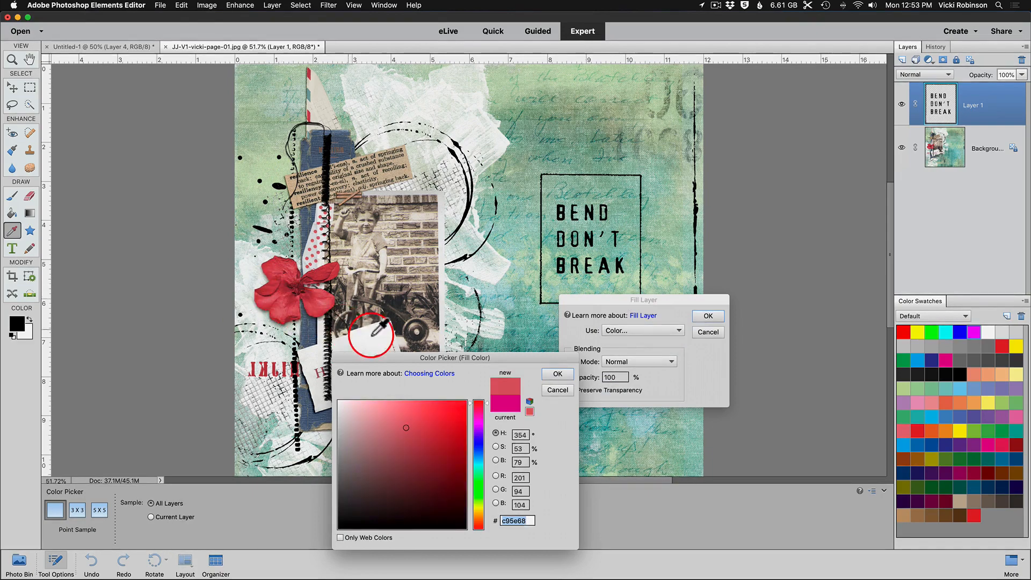
{"action": "left_click", "coordinate": [307, 275]}
{"action": "left_click", "coordinate": [557, 376]}
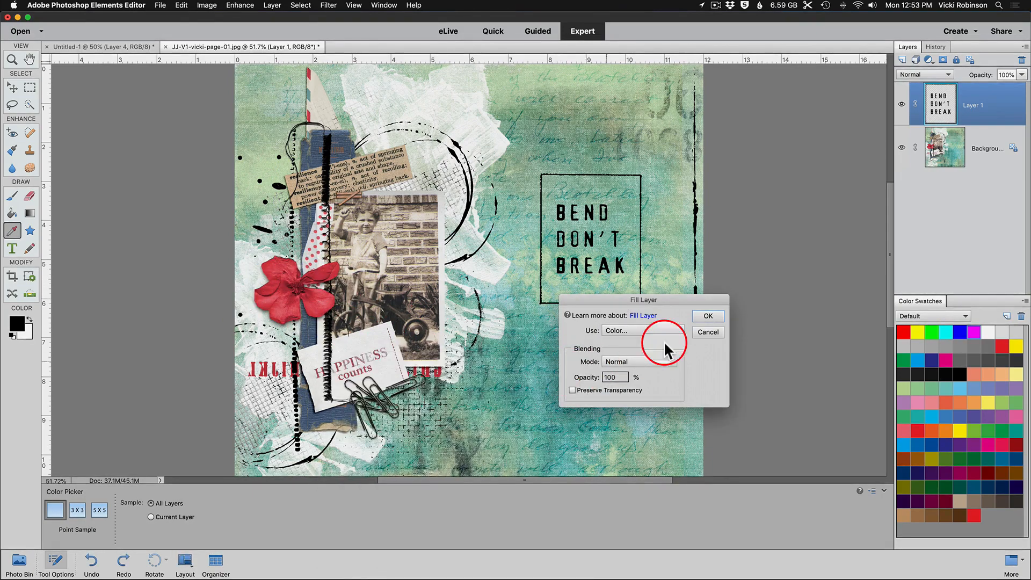
- Fill Layer 1 with the sampled red at 100% opacity without preserving transparency, and undo the fill
{"action": "left_click", "coordinate": [715, 317]}
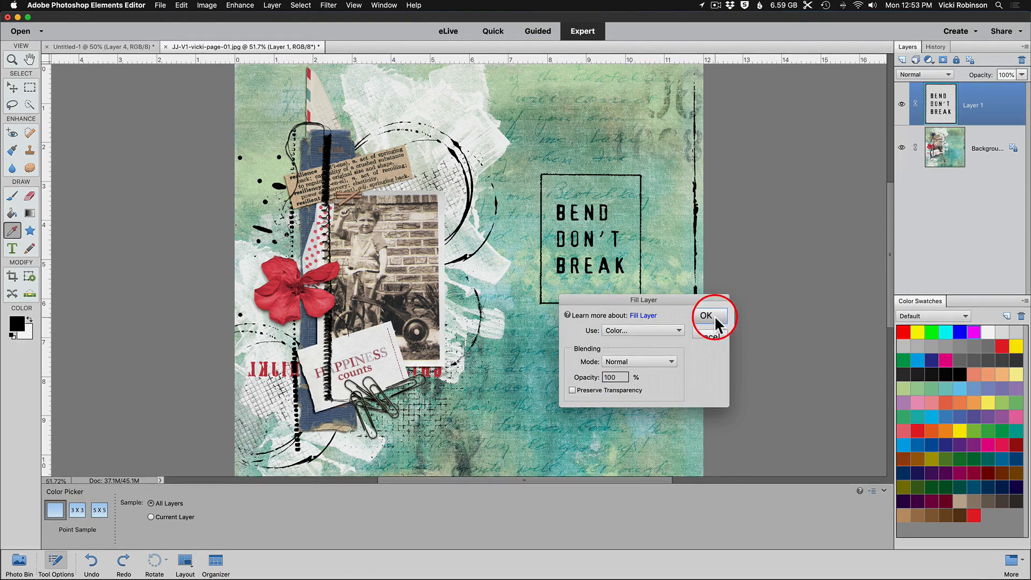
{"action": "left_click", "coordinate": [713, 315]}
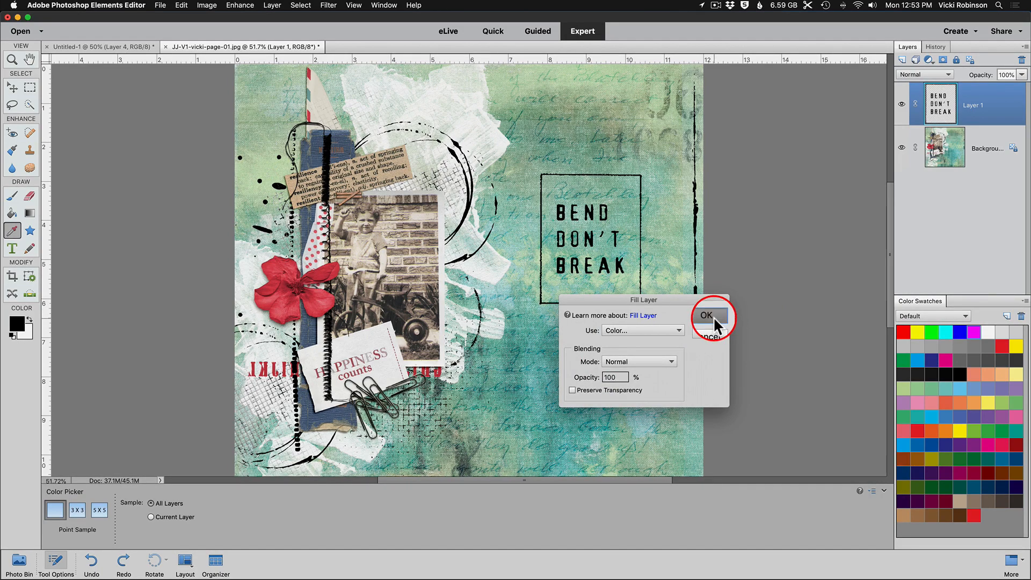
{"action": "key", "text": "v"}
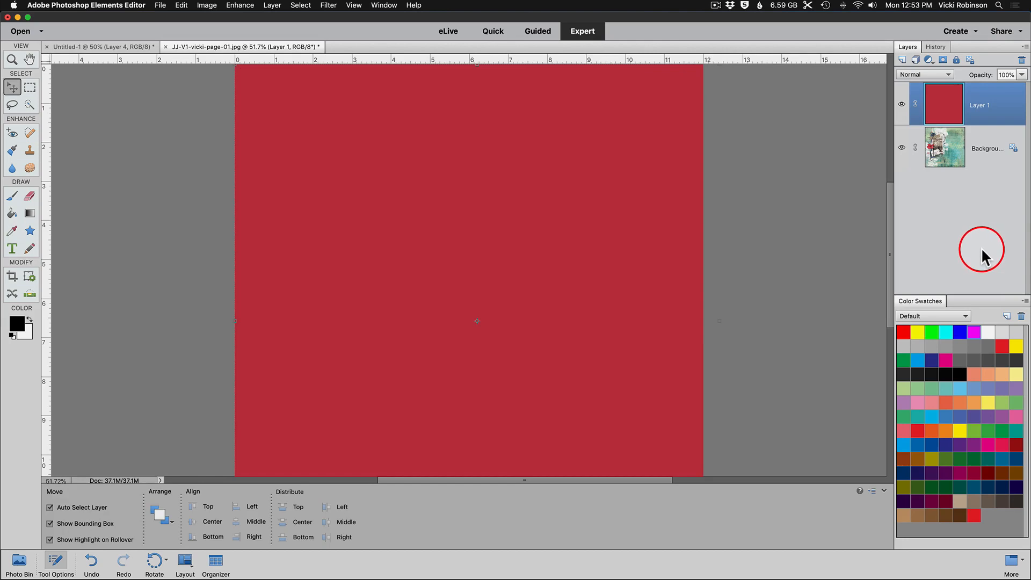
{"action": "key", "text": "super+z"}
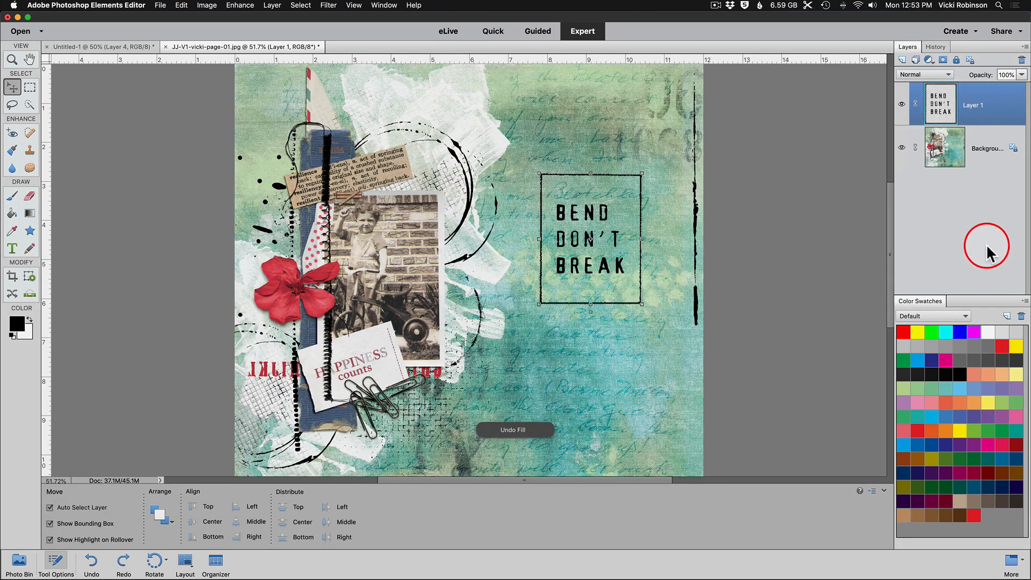
- Fill Layer 1 with the sampled red at 100% opacity in Normal mode, with Preserve Transparency enabled
{"action": "left_click", "coordinate": [182, 6]}
{"action": "left_click", "coordinate": [207, 116]}
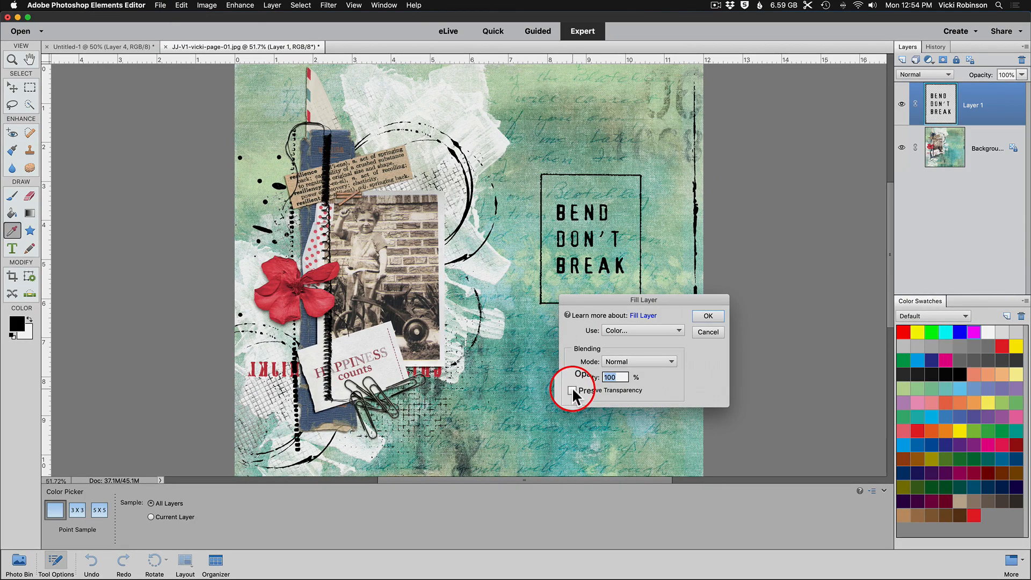
{"action": "left_click", "coordinate": [572, 389]}
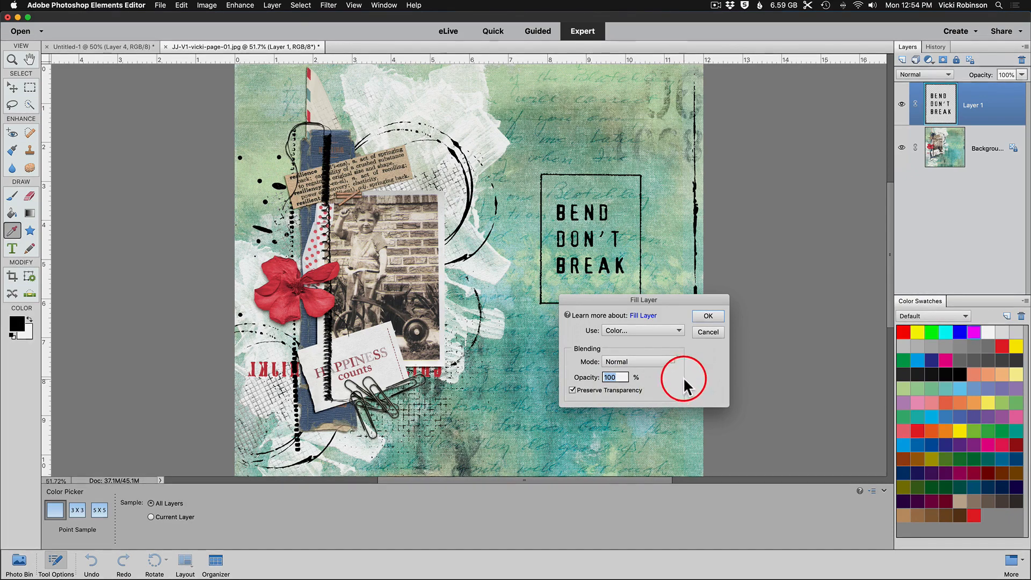
{"action": "left_click", "coordinate": [711, 314]}
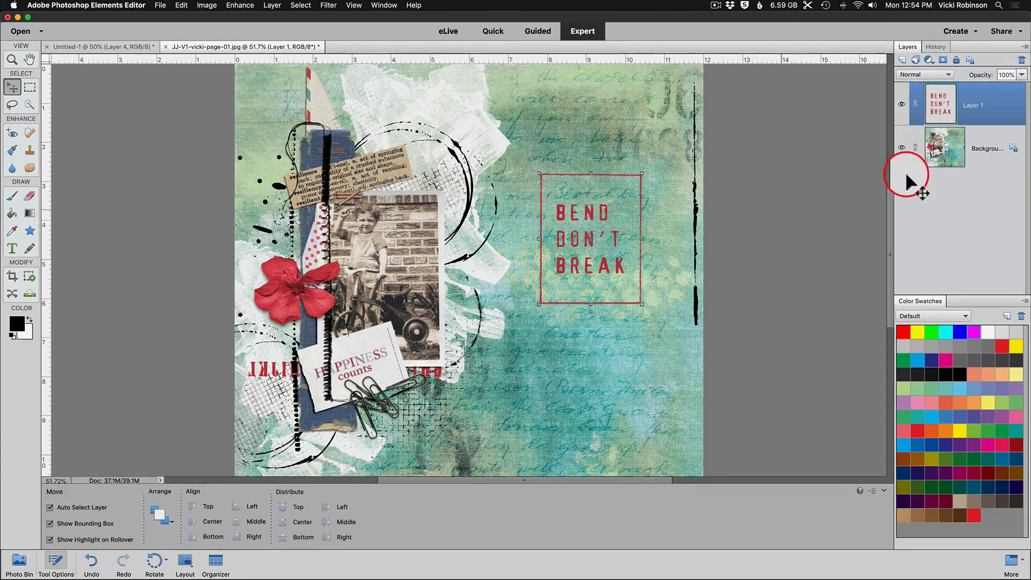
- Select only the words BEND DON'T BREAK inside the frame with a rectangular marquee and fill them with blue #366db2, preserving transparency
{"action": "left_click", "coordinate": [29, 88]}
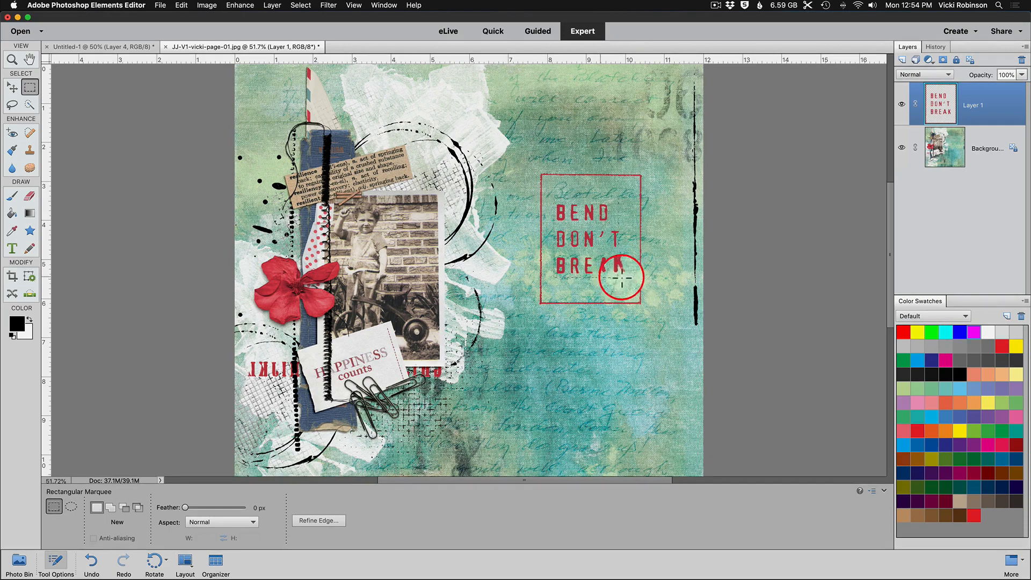
{"action": "mouse_move", "coordinate": [621, 277]}
{"action": "left_mouse_down"}
{"action": "mouse_move", "coordinate": [640, 279]}
{"action": "mouse_move", "coordinate": [630, 280]}
{"action": "left_mouse_up"}
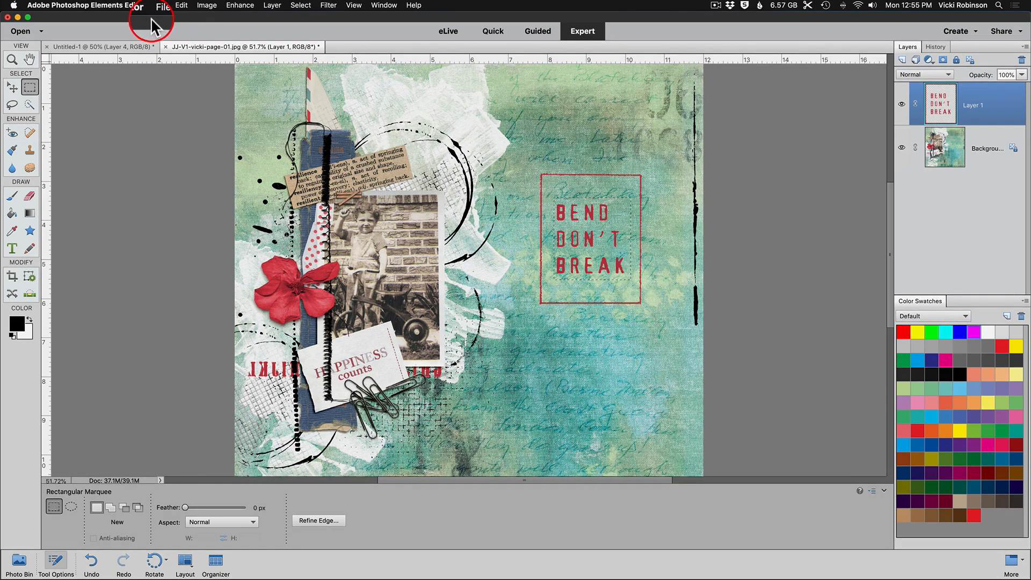
{"action": "left_click", "coordinate": [182, 7]}
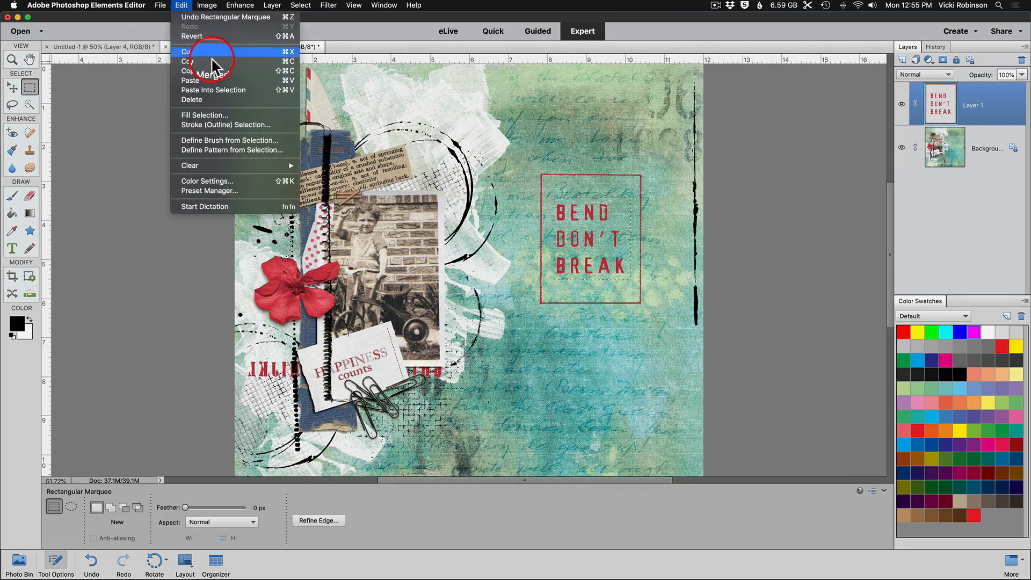
{"action": "left_click", "coordinate": [210, 109]}
{"action": "left_click", "coordinate": [654, 329]}
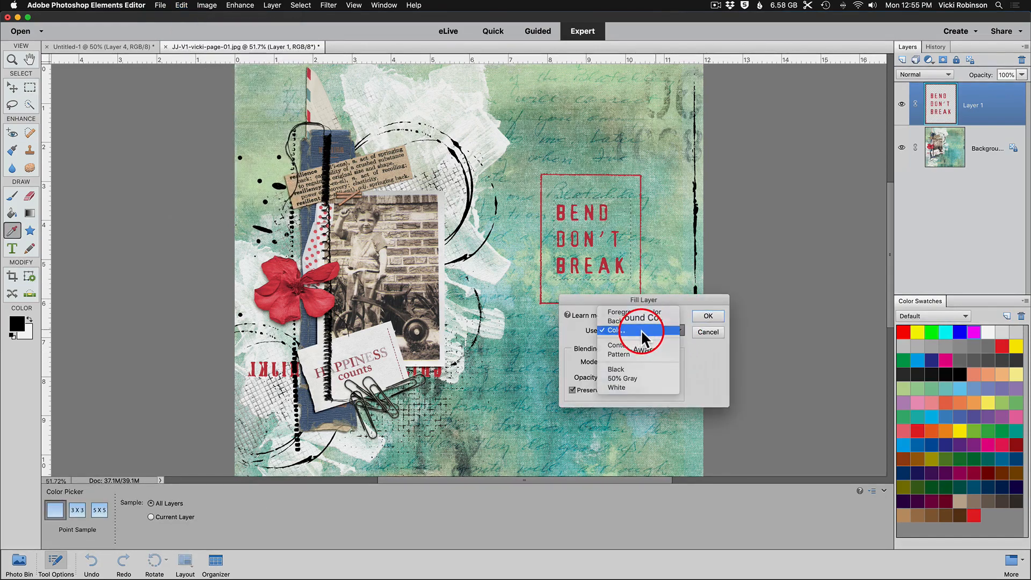
{"action": "left_click", "coordinate": [639, 329]}
{"action": "left_click", "coordinate": [316, 160]}
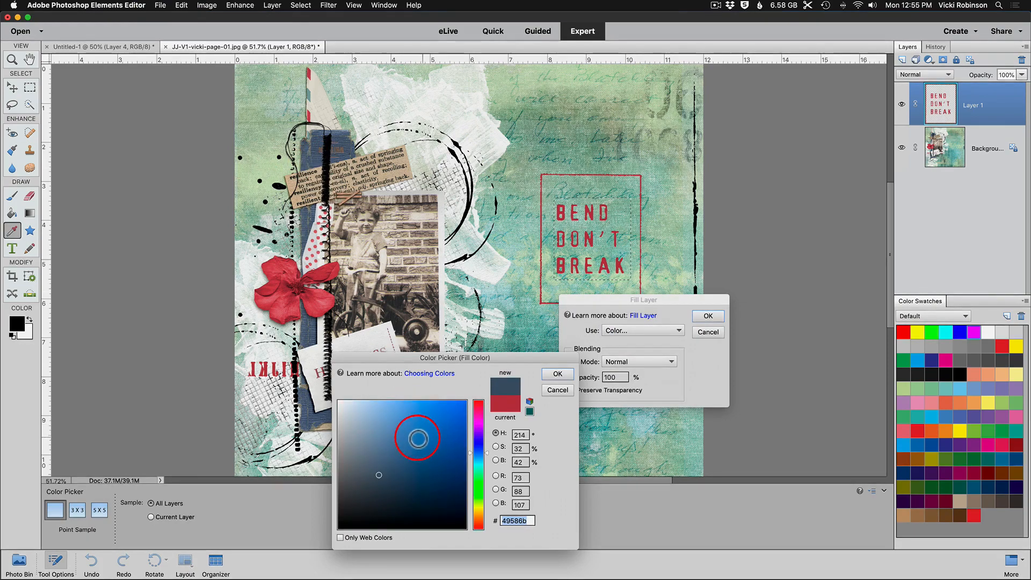
{"action": "left_click", "coordinate": [426, 439]}
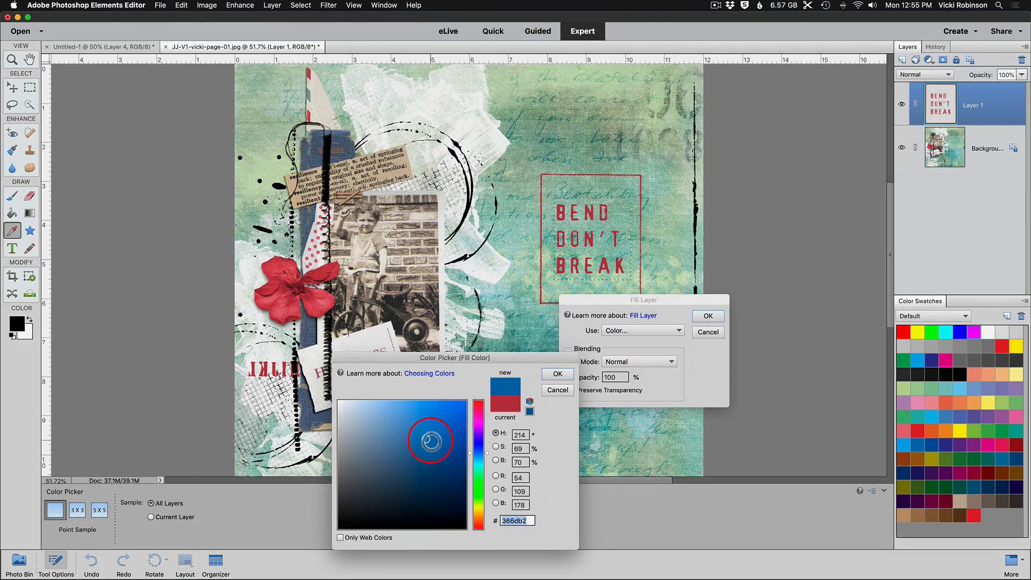
{"action": "left_click", "coordinate": [557, 372]}
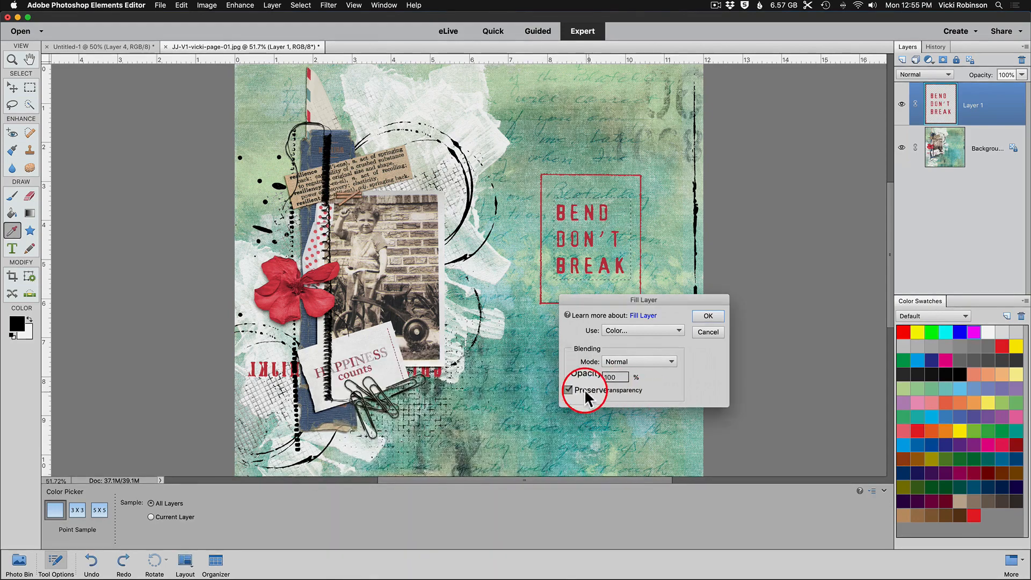
{"action": "left_click", "coordinate": [589, 396]}
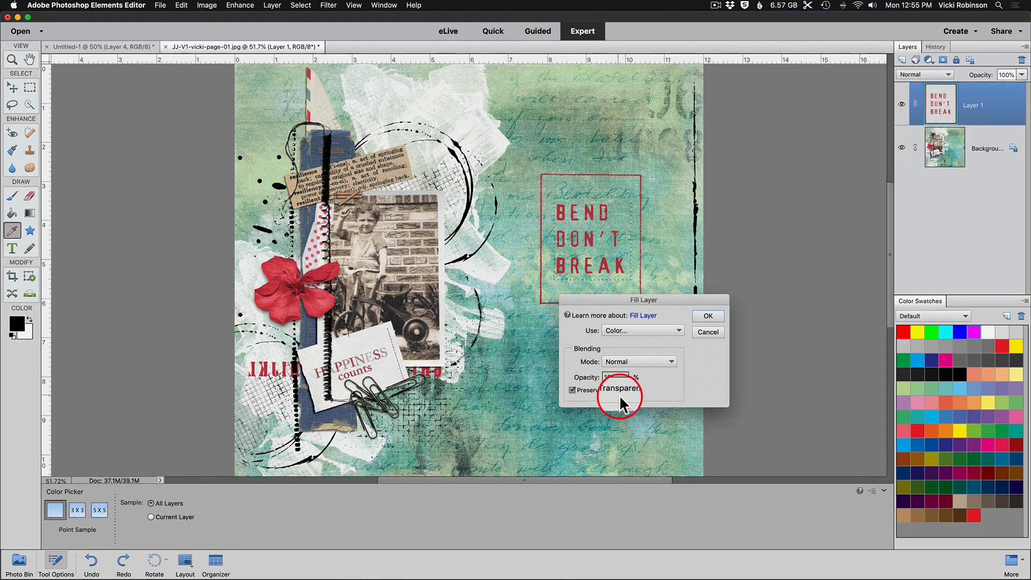
{"action": "left_click", "coordinate": [708, 317]}
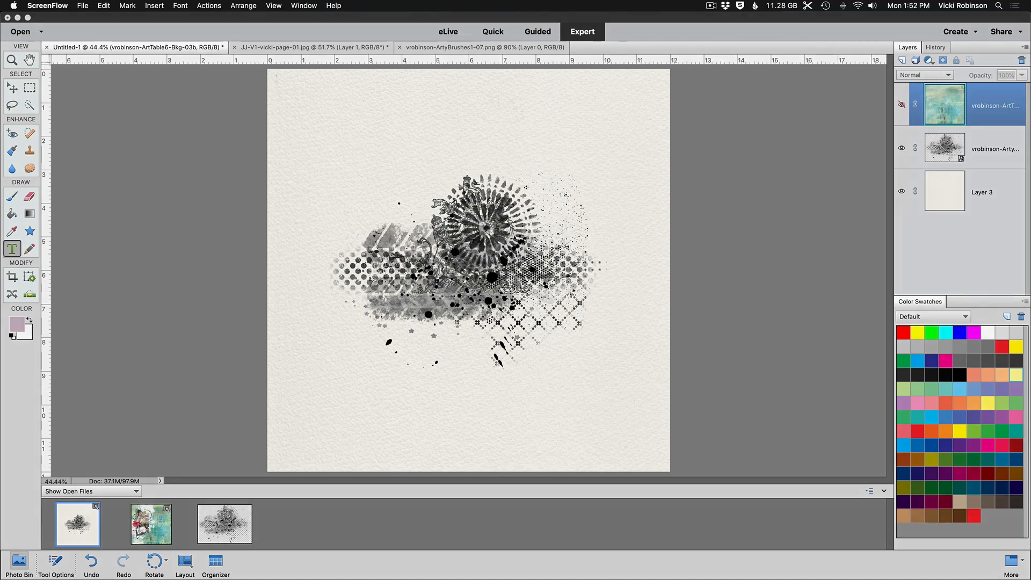
- Show the teal paper layer, clip it to the brushwork layer below, and shift the paper slightly up and left
{"action": "left_click", "coordinate": [901, 104]}
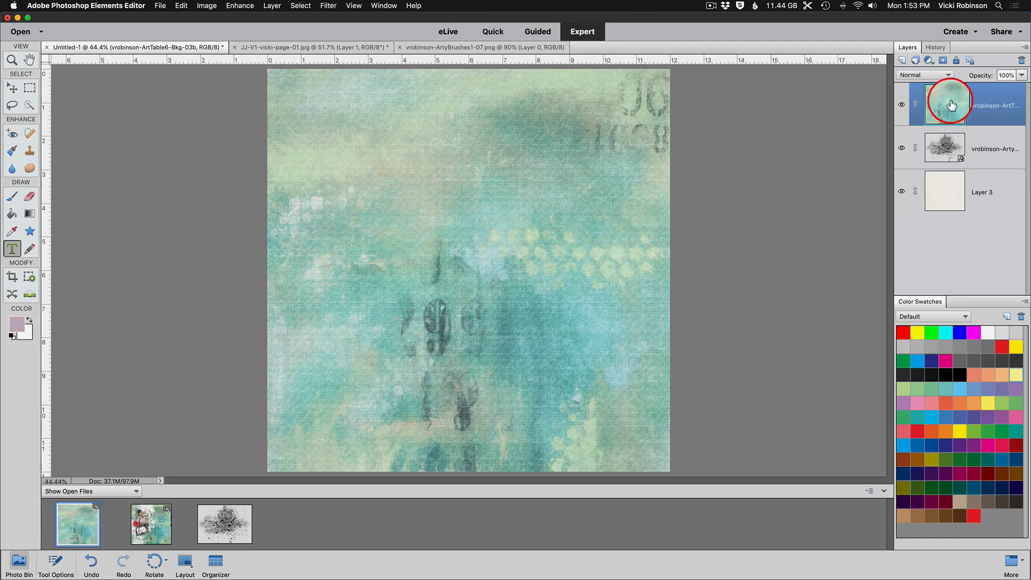
{"action": "left_click", "coordinate": [985, 123], "text": "alt"}
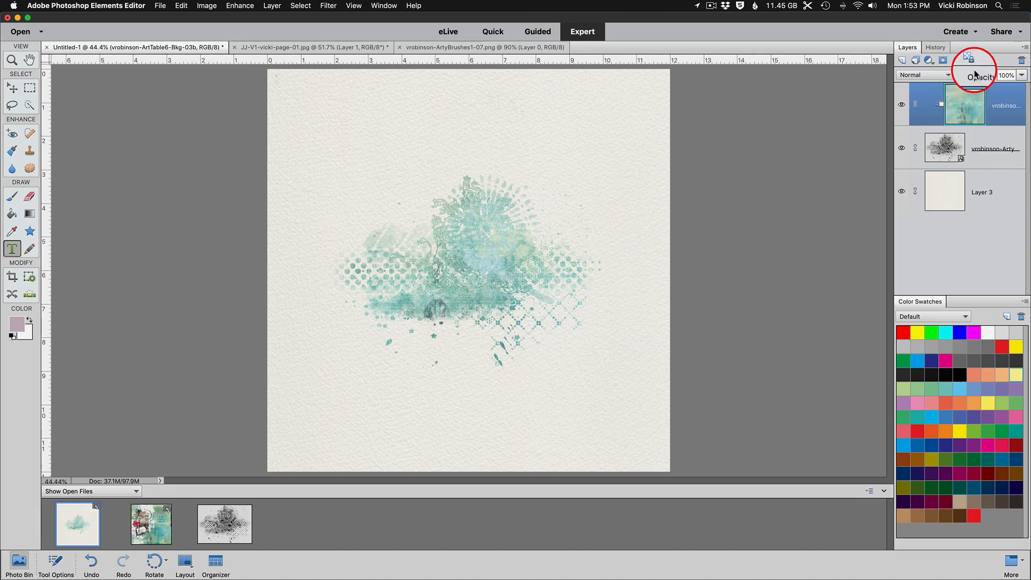
{"action": "key", "text": "super+t"}
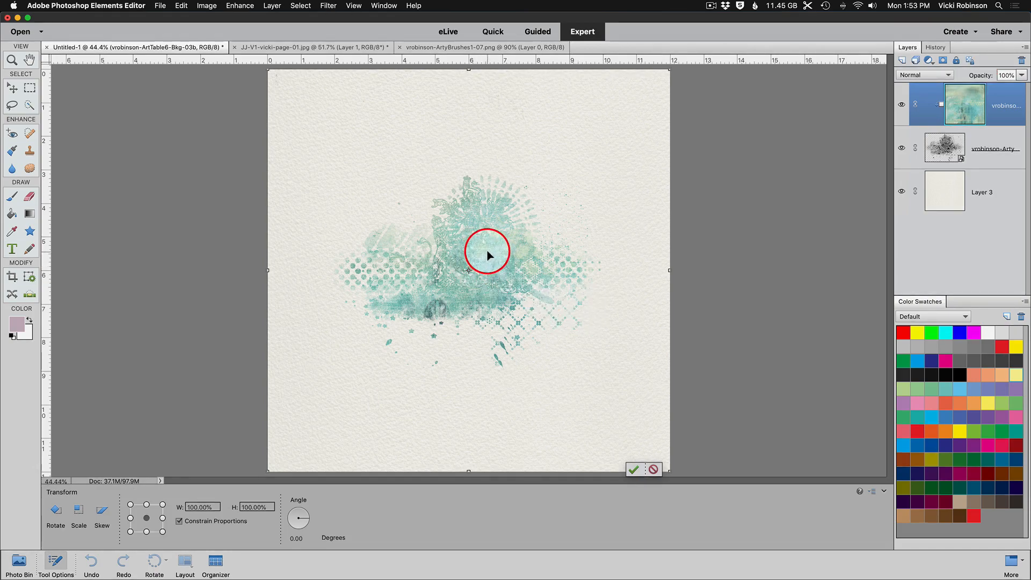
{"action": "left_click_drag", "start_coordinate": [487, 252], "coordinate": [515, 238]}
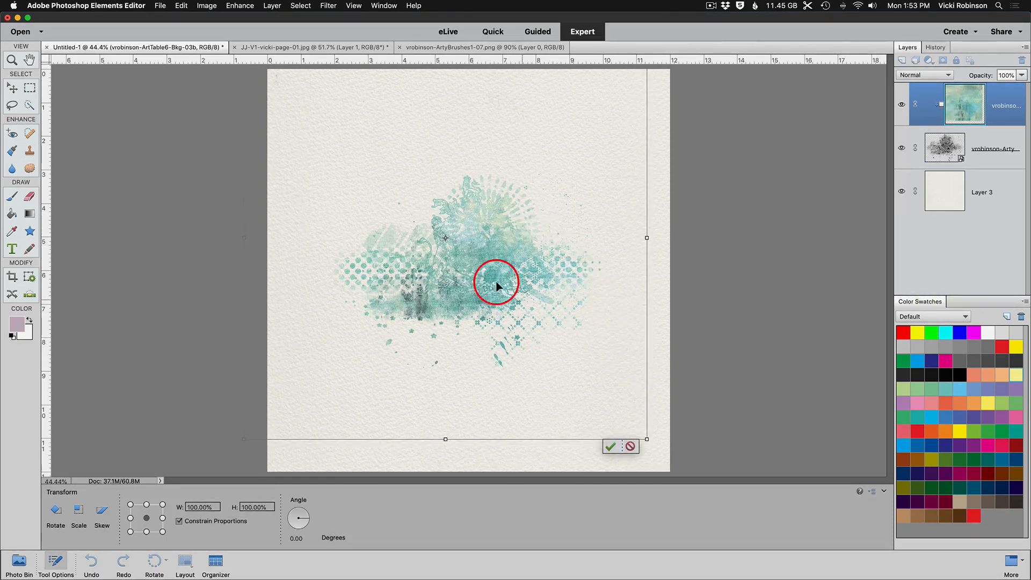
{"action": "left_click_drag", "start_coordinate": [496, 285], "coordinate": [512, 305]}
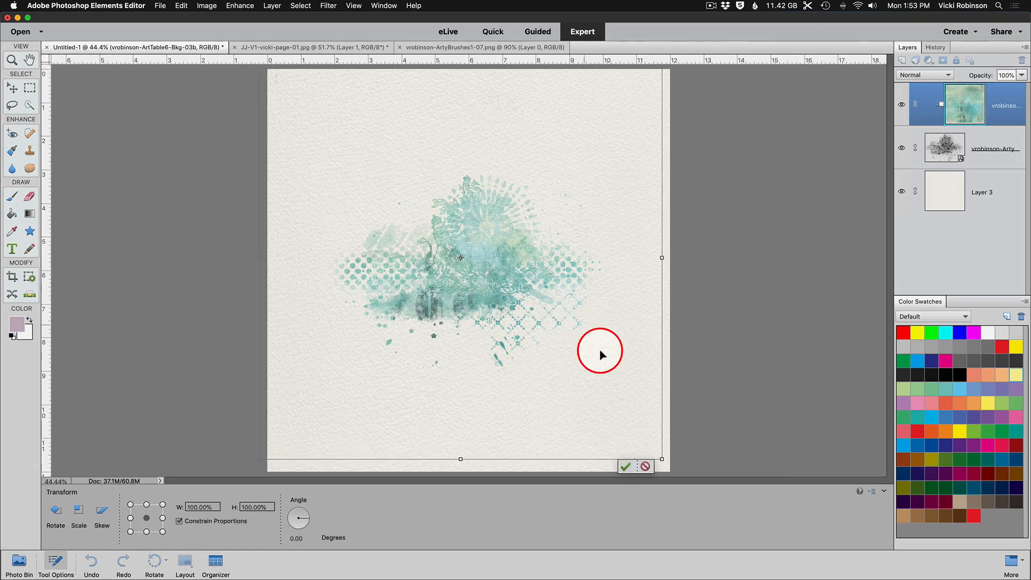
{"action": "left_click", "coordinate": [626, 466]}
{"action": "key", "text": "t"}
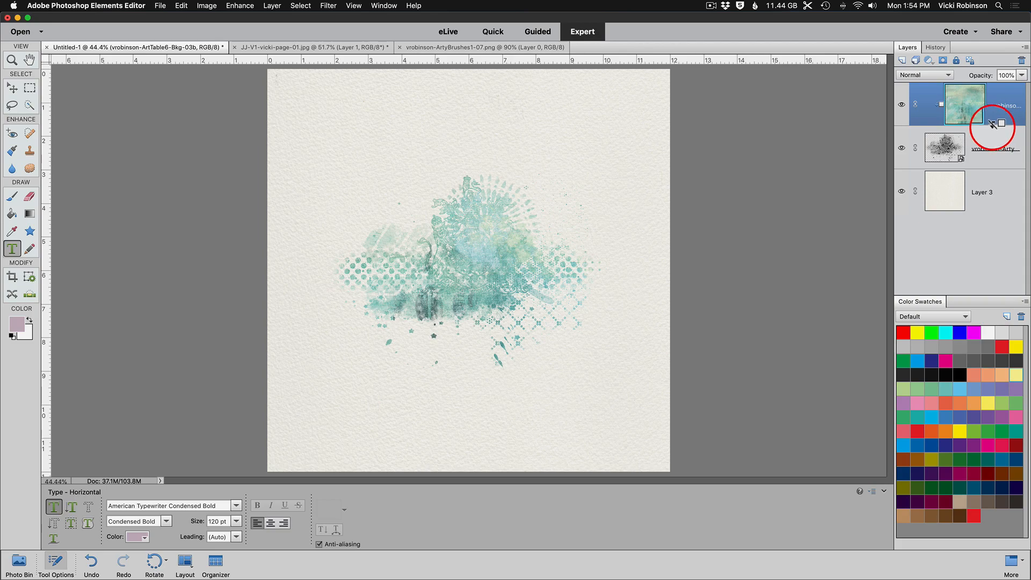
- Toggle the teal paper's clipping mask off, on and off again, and hide the paper layer
{"action": "left_click_drag", "start_coordinate": [992, 123], "coordinate": [996, 130]}
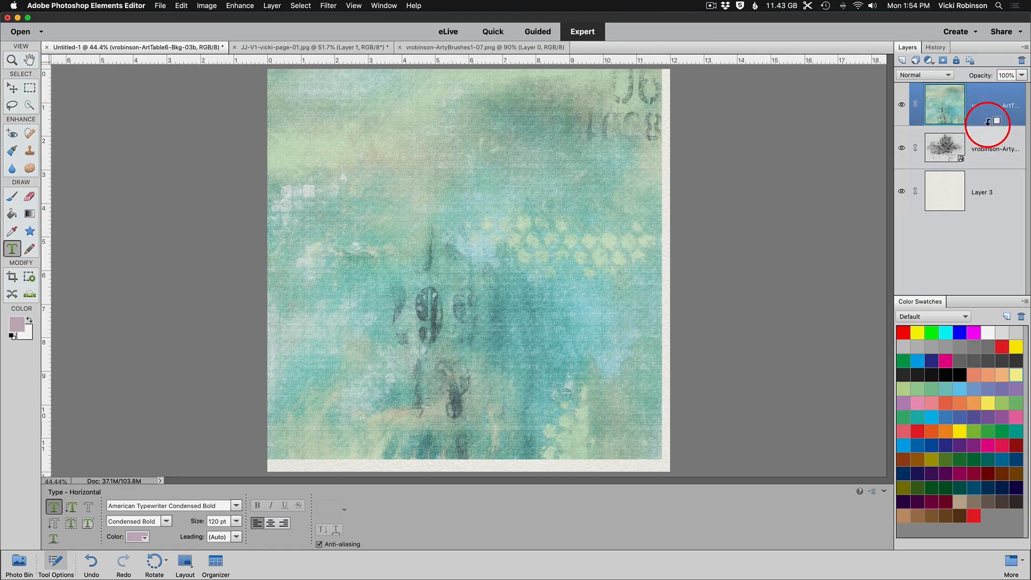
{"action": "left_click", "coordinate": [987, 122], "text": "alt"}
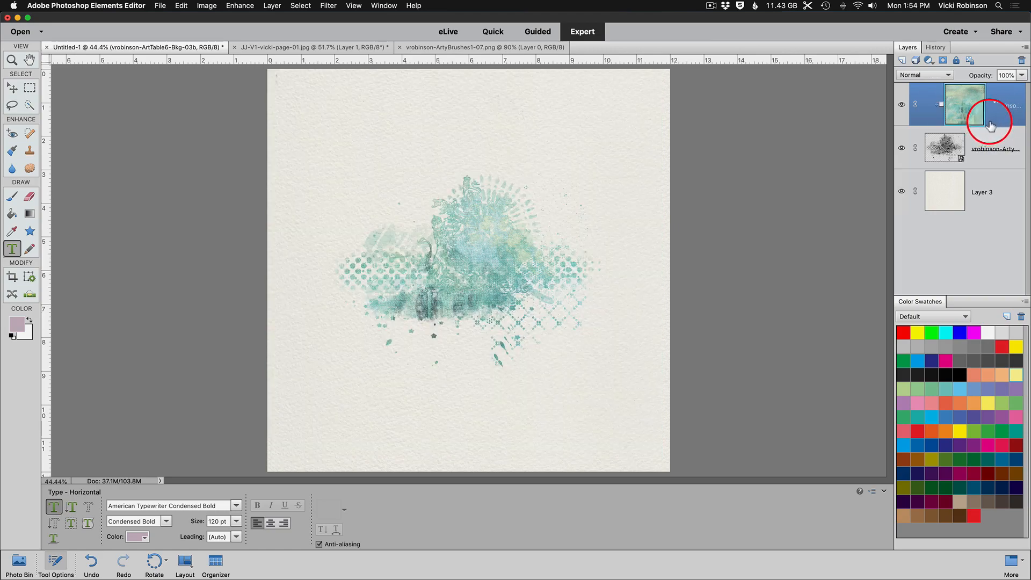
{"action": "left_click", "coordinate": [987, 122], "text": "alt"}
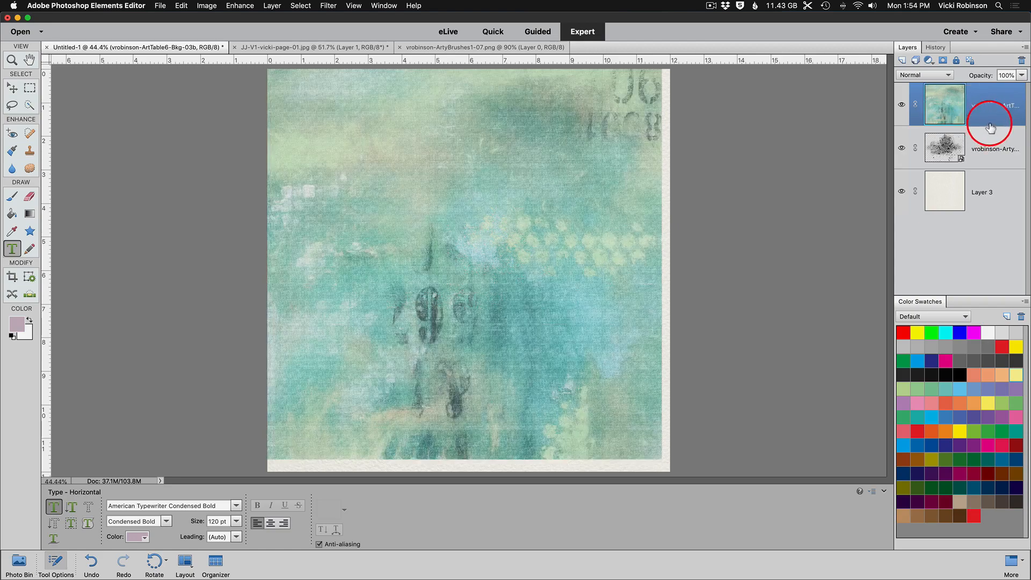
{"action": "left_click", "coordinate": [908, 103]}
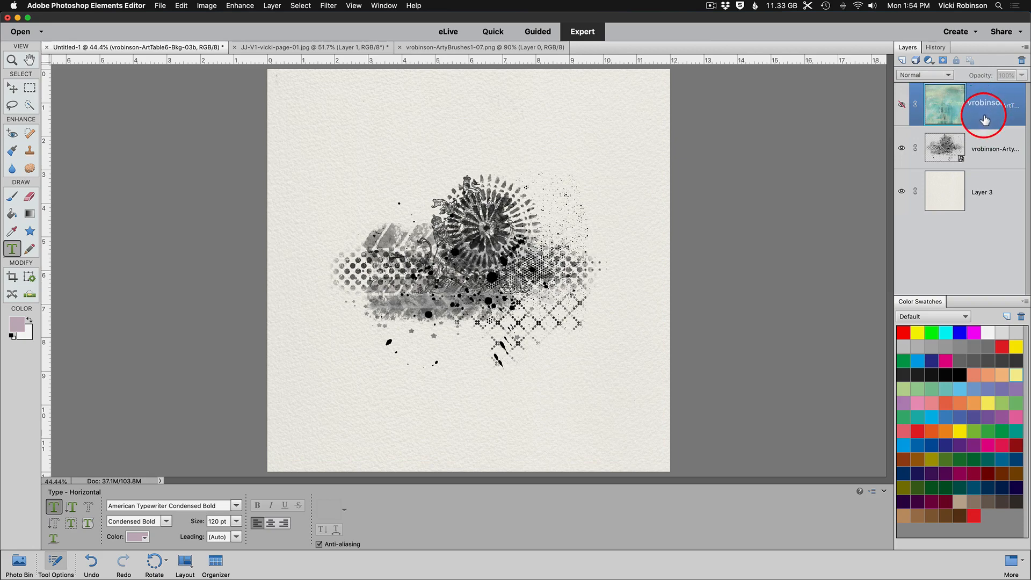
- Select the brushwork layer and choose the soft round 100 px brush from the Basic Brushes set
{"action": "left_click", "coordinate": [994, 146]}
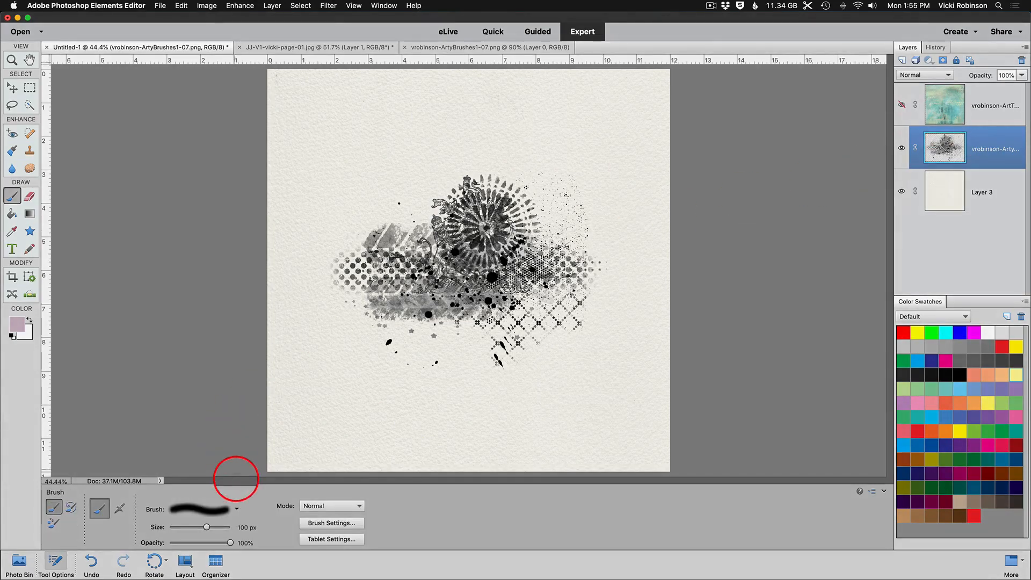
{"action": "left_click", "coordinate": [238, 510]}
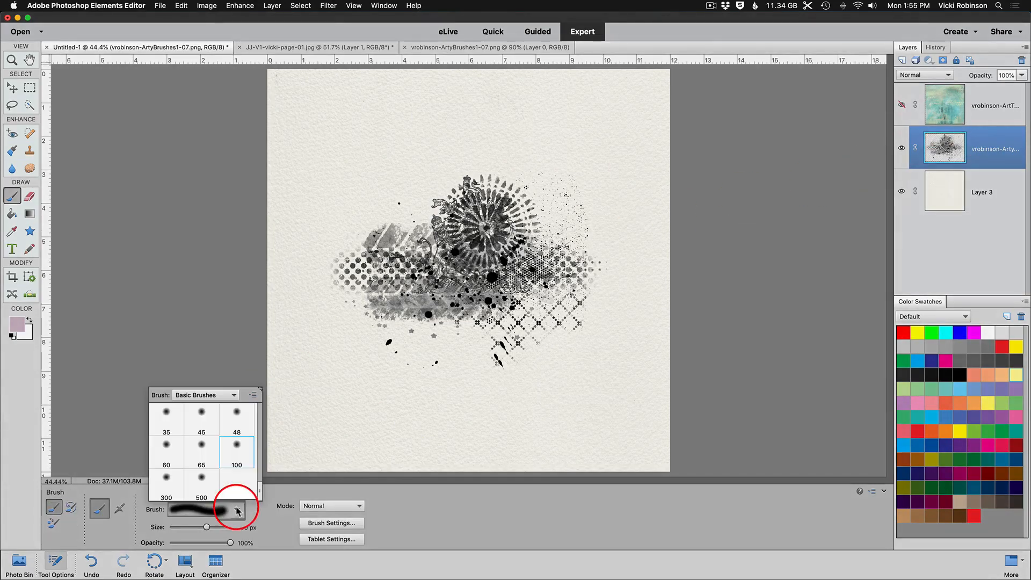
{"action": "left_click", "coordinate": [233, 395]}
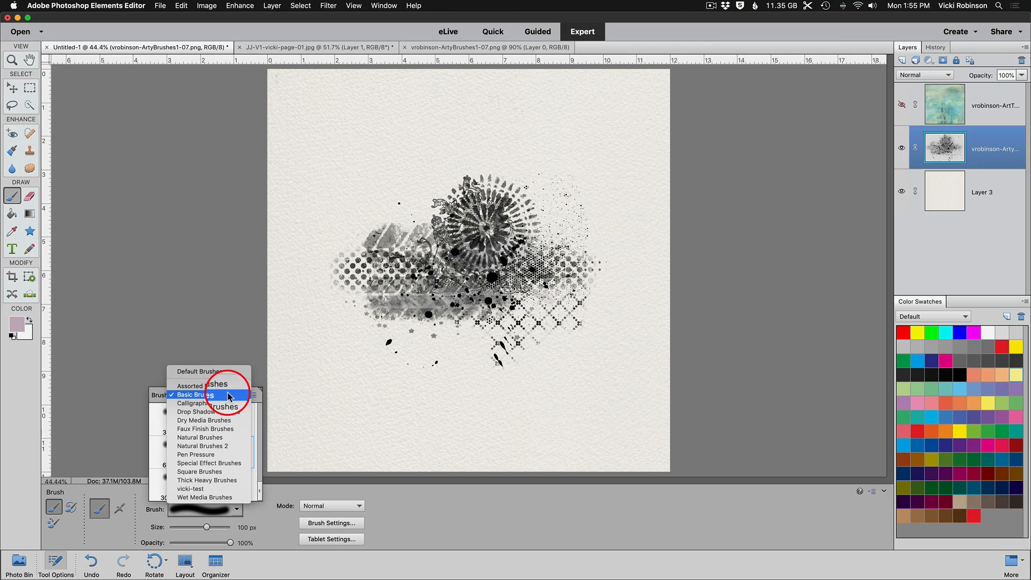
{"action": "left_click", "coordinate": [230, 396]}
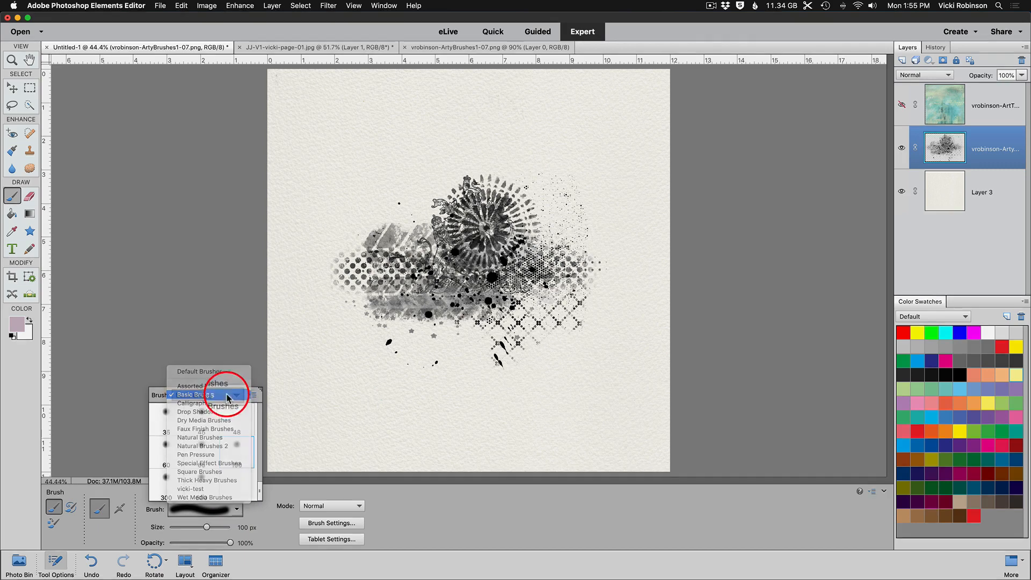
{"action": "mouse_move", "coordinate": [258, 415]}
{"action": "left_mouse_down"}
{"action": "mouse_move", "coordinate": [258, 449]}
{"action": "mouse_move", "coordinate": [258, 433]}
{"action": "left_mouse_up"}
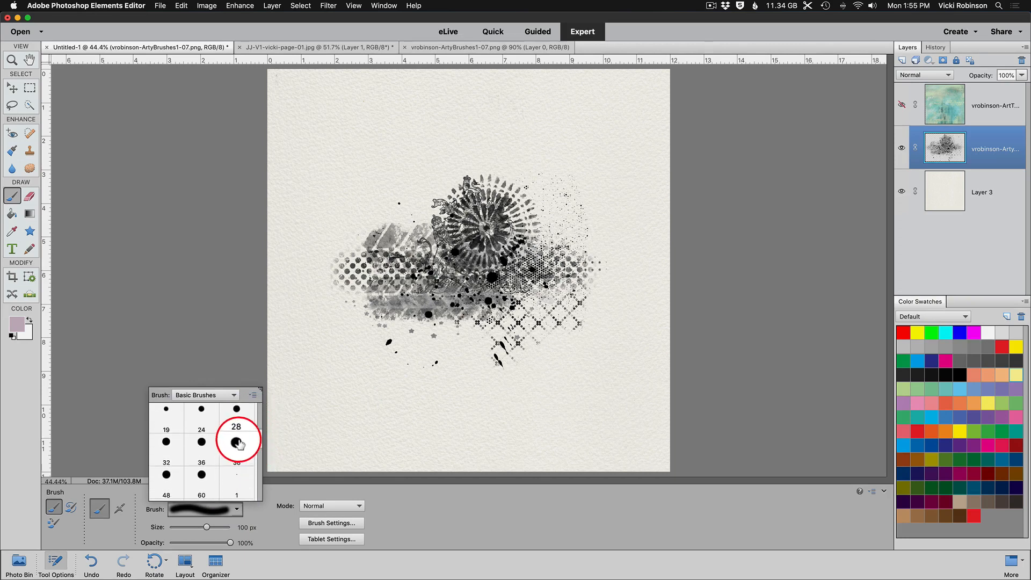
{"action": "left_click_drag", "start_coordinate": [259, 440], "coordinate": [261, 494]}
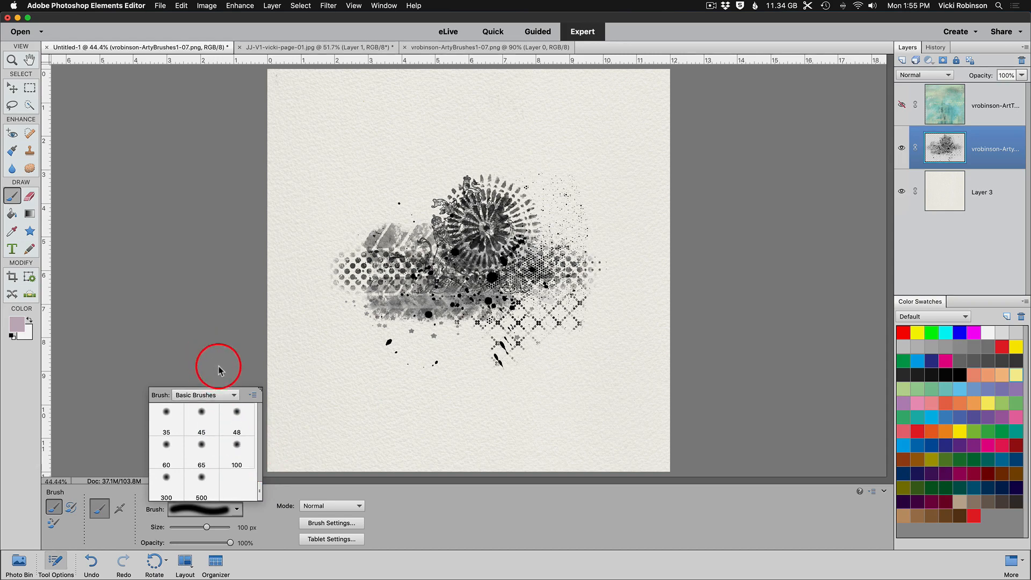
{"action": "double_click", "coordinate": [237, 448]}
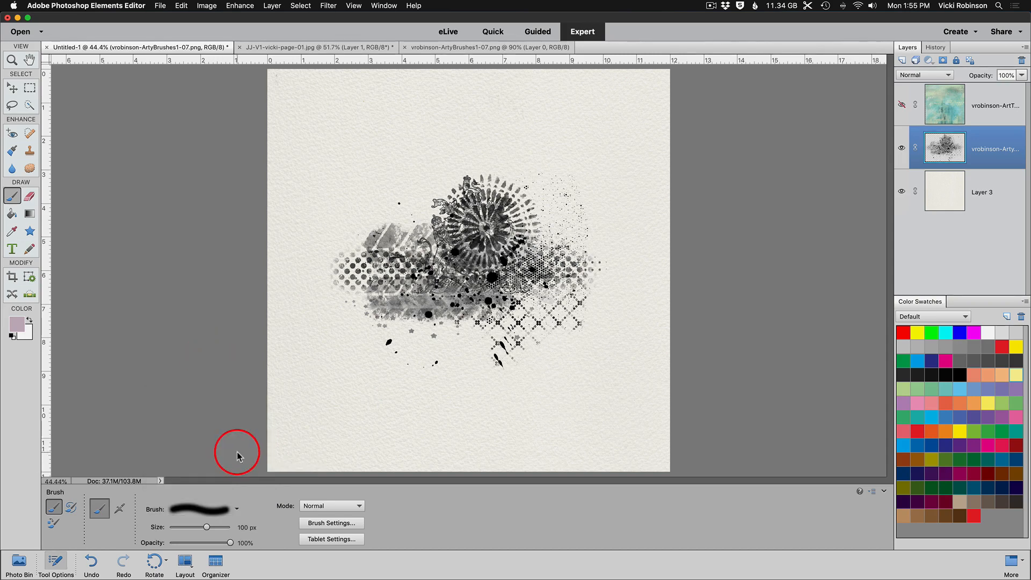
{"action": "mouse_move", "coordinate": [398, 312]}
{"action": "left_mouse_down"}
{"action": "mouse_move", "coordinate": [409, 276]}
{"action": "mouse_move", "coordinate": [398, 286]}
{"action": "left_mouse_up"}
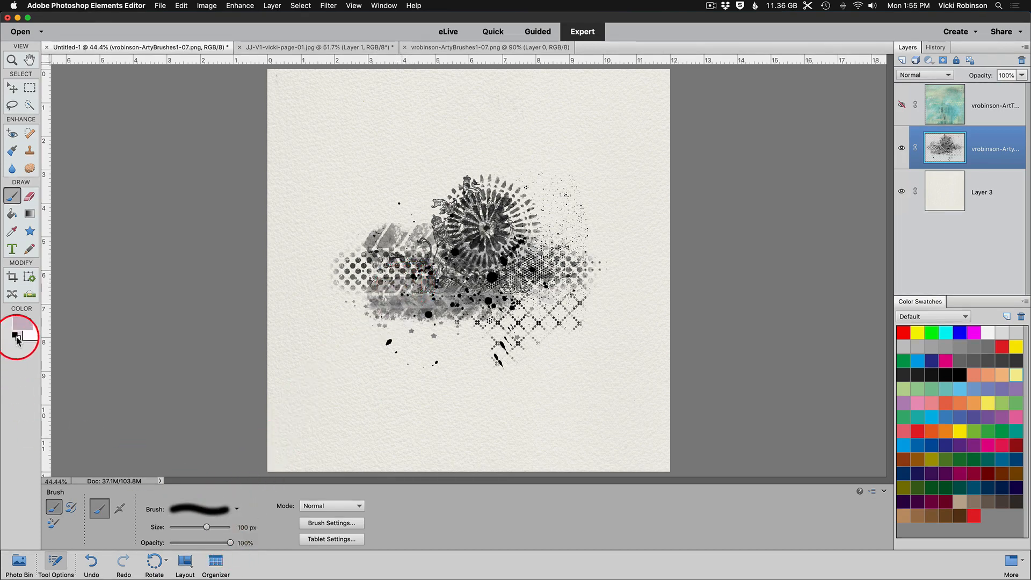
- Show the teal paper layer, sample teal #6abbb7 from it as the foreground colour, and hide the paper again
{"action": "left_click", "coordinate": [902, 104]}
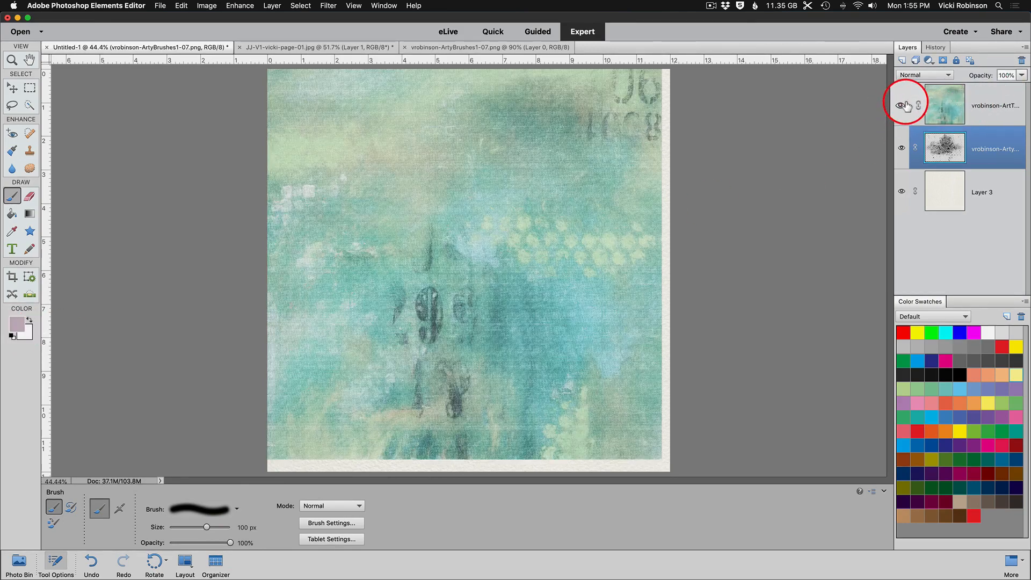
{"action": "left_click", "coordinate": [18, 324]}
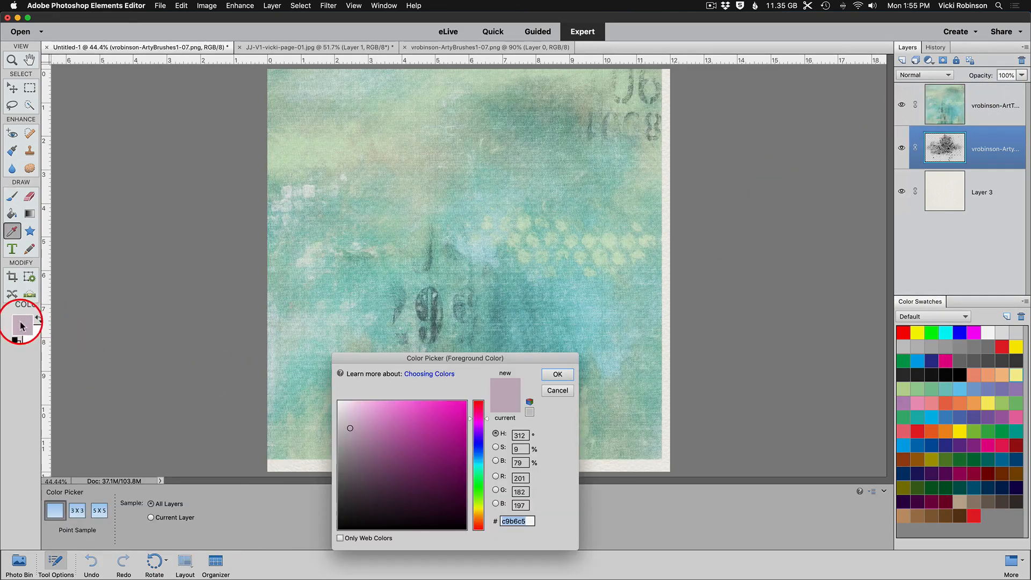
{"action": "left_click", "coordinate": [375, 293]}
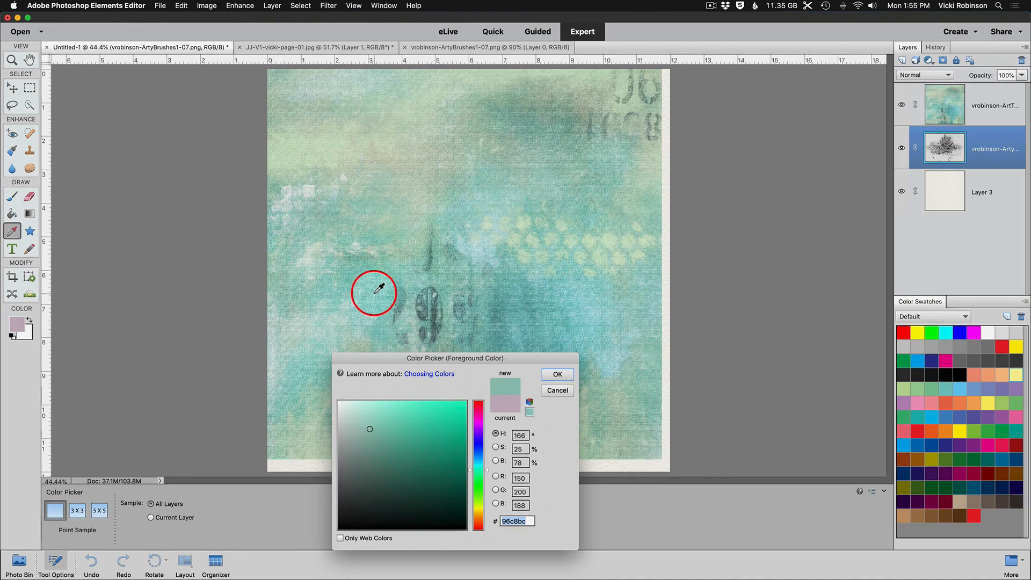
{"action": "left_click", "coordinate": [368, 283]}
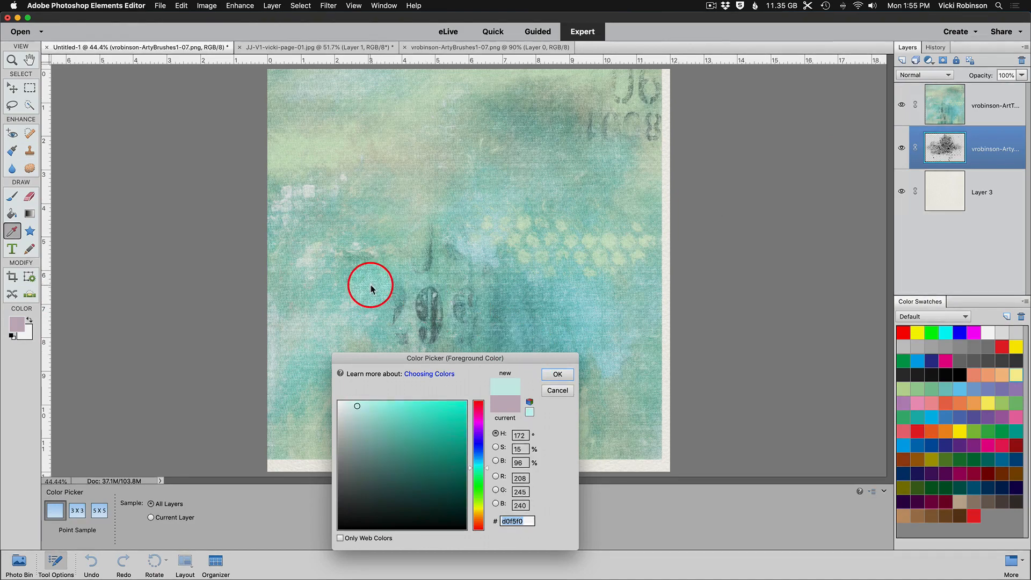
{"action": "left_click", "coordinate": [401, 296]}
{"action": "left_click", "coordinate": [557, 374]}
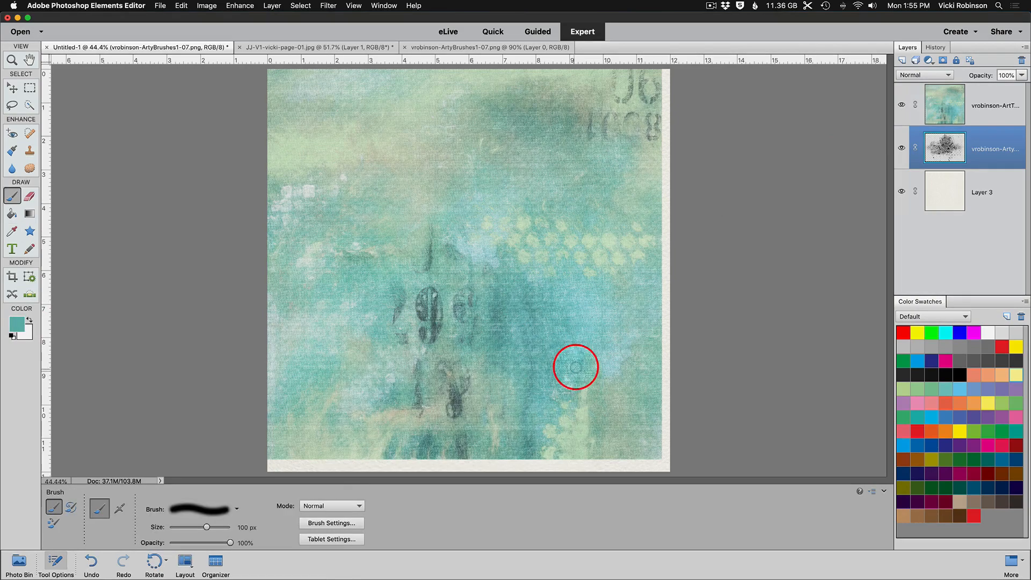
{"action": "left_click", "coordinate": [902, 104]}
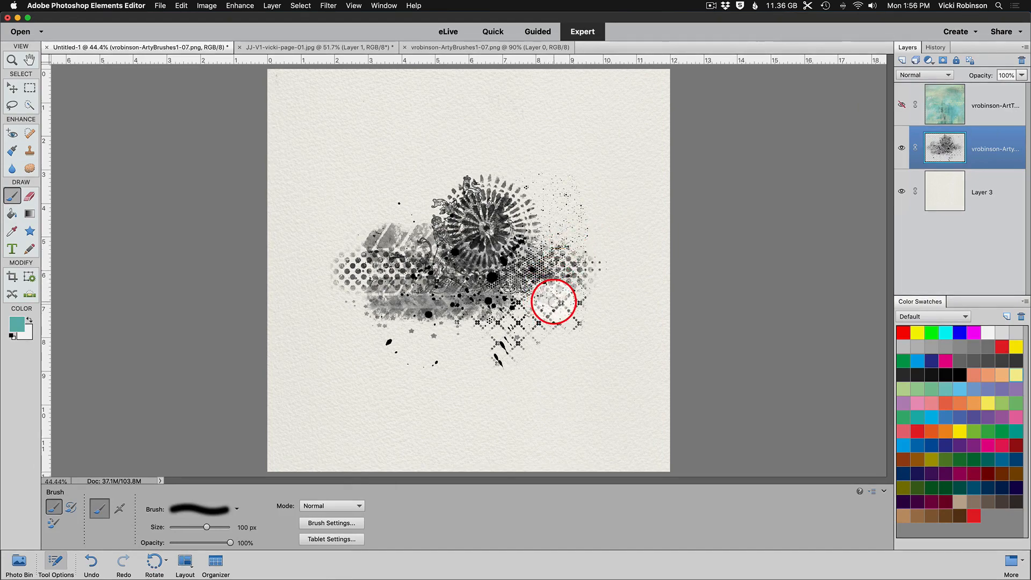
- Review the BEND DON'T BREAK page, return to the brushwork document, and check the brushwork's transparency by toggling Layer 3 off and on
{"action": "left_click", "coordinate": [333, 47]}
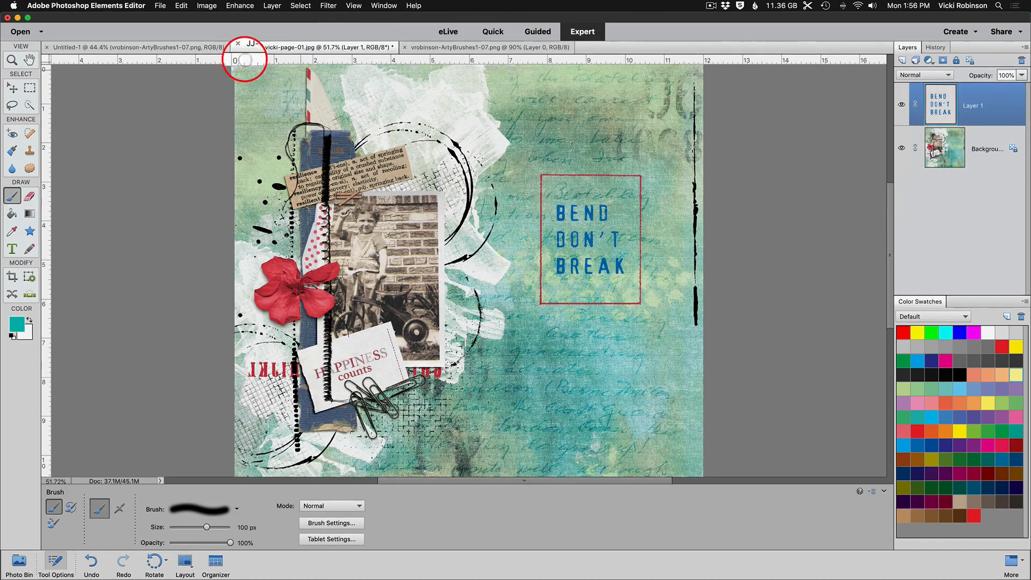
{"action": "left_click", "coordinate": [209, 47]}
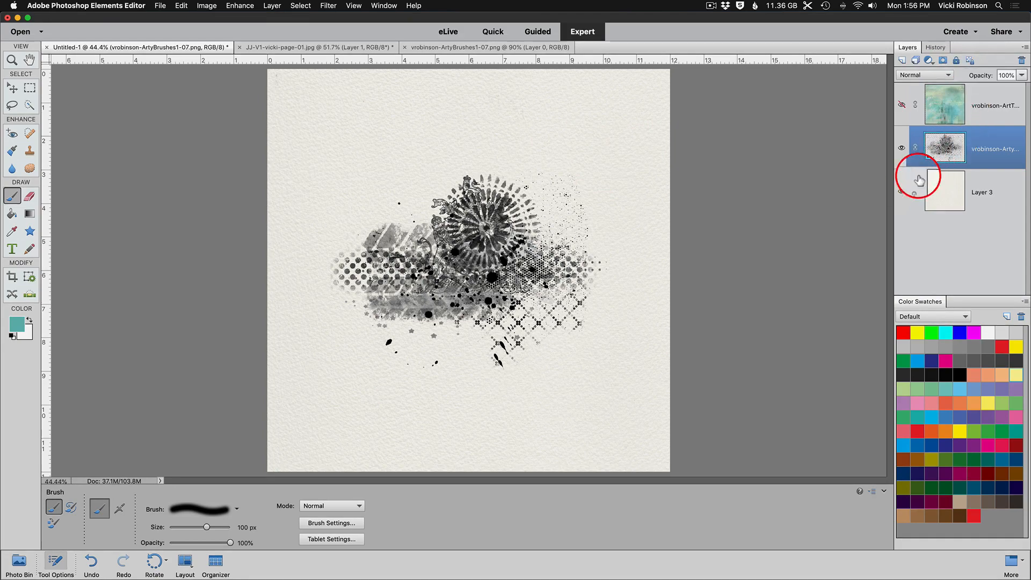
{"action": "left_click", "coordinate": [902, 192]}
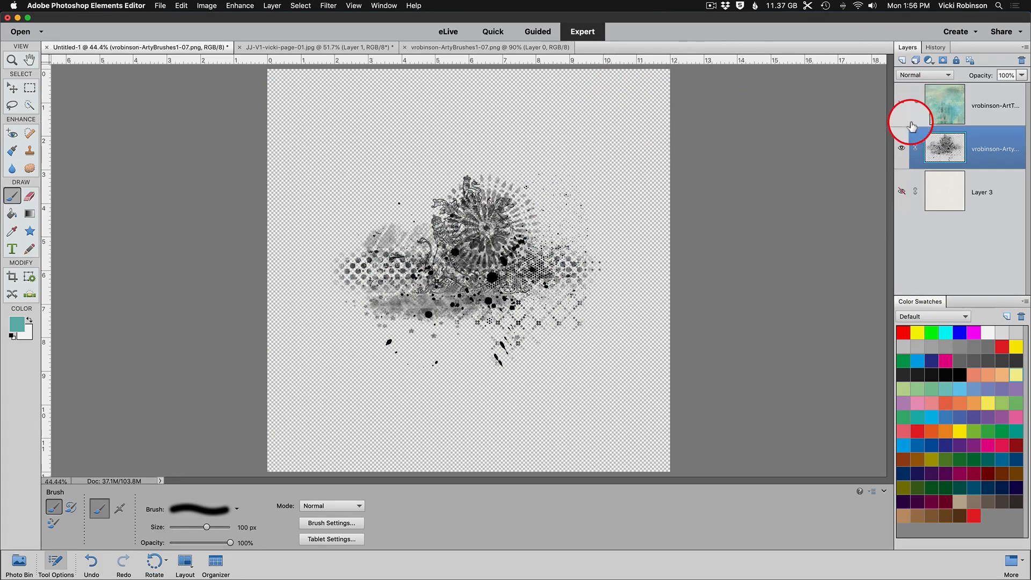
{"action": "left_click", "coordinate": [900, 192]}
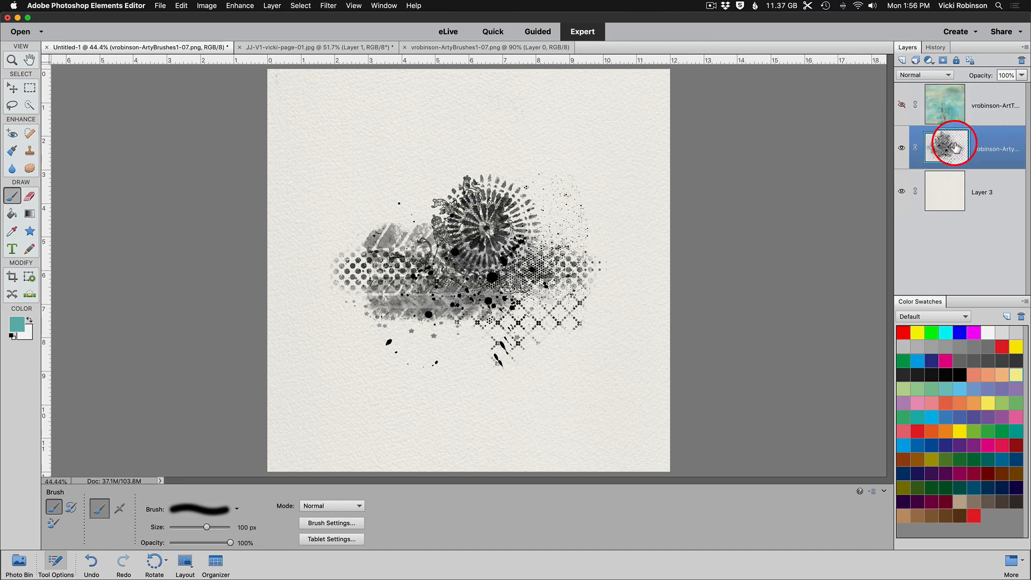
- Lock the brushwork layer's transparent pixels and paint the dotted area right of centre teal with a 200 px brush
{"action": "left_click", "coordinate": [971, 62]}
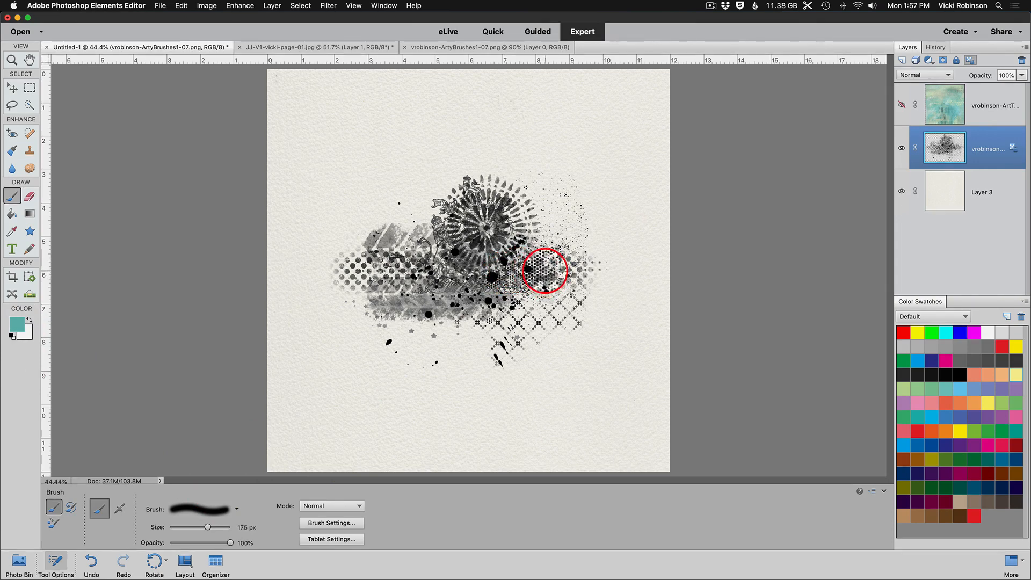
{"action": "key", "text": "bracketright"}
{"action": "mouse_move", "coordinate": [534, 267]}
{"action": "left_mouse_down"}
{"action": "mouse_move", "coordinate": [586, 262]}
{"action": "mouse_move", "coordinate": [553, 251]}
{"action": "mouse_move", "coordinate": [542, 263]}
{"action": "mouse_move", "coordinate": [505, 261]}
{"action": "mouse_move", "coordinate": [508, 270]}
{"action": "mouse_move", "coordinate": [570, 266]}
{"action": "left_mouse_up"}
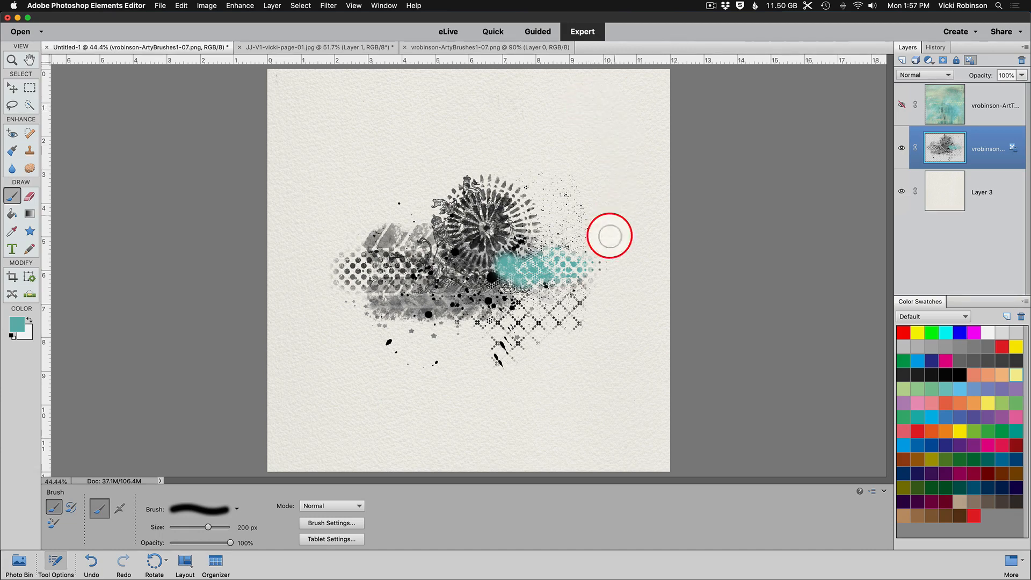
{"action": "mouse_move", "coordinate": [580, 278]}
{"action": "left_mouse_down"}
{"action": "mouse_move", "coordinate": [557, 293]}
{"action": "mouse_move", "coordinate": [494, 281]}
{"action": "left_mouse_up"}
- Set the foreground colour to blue #627cad and paint over the centre of the brushwork, beside the teal area
{"action": "left_click", "coordinate": [17, 323]}
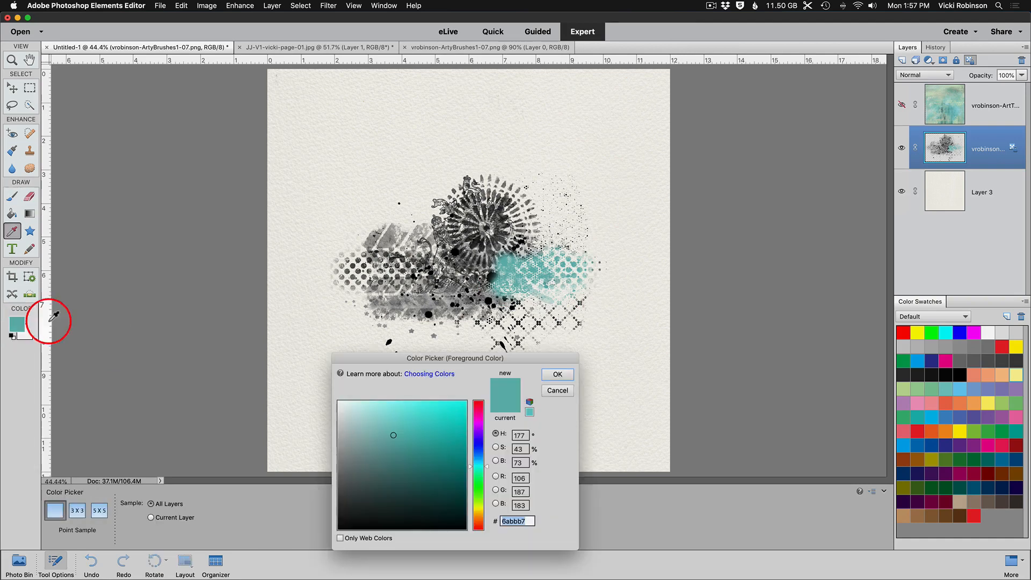
{"action": "left_click_drag", "start_coordinate": [488, 468], "coordinate": [486, 456]}
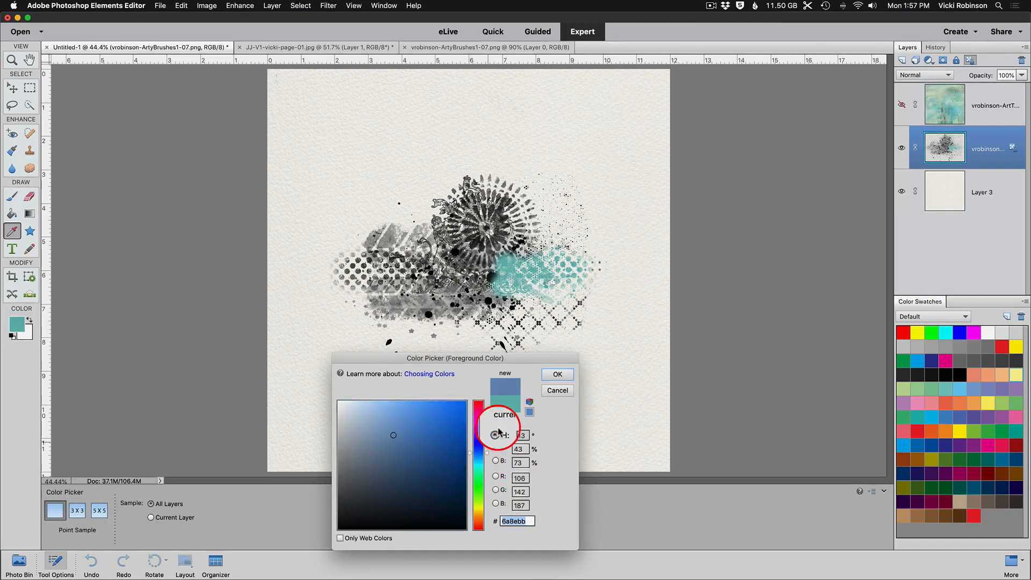
{"action": "left_click", "coordinate": [489, 298]}
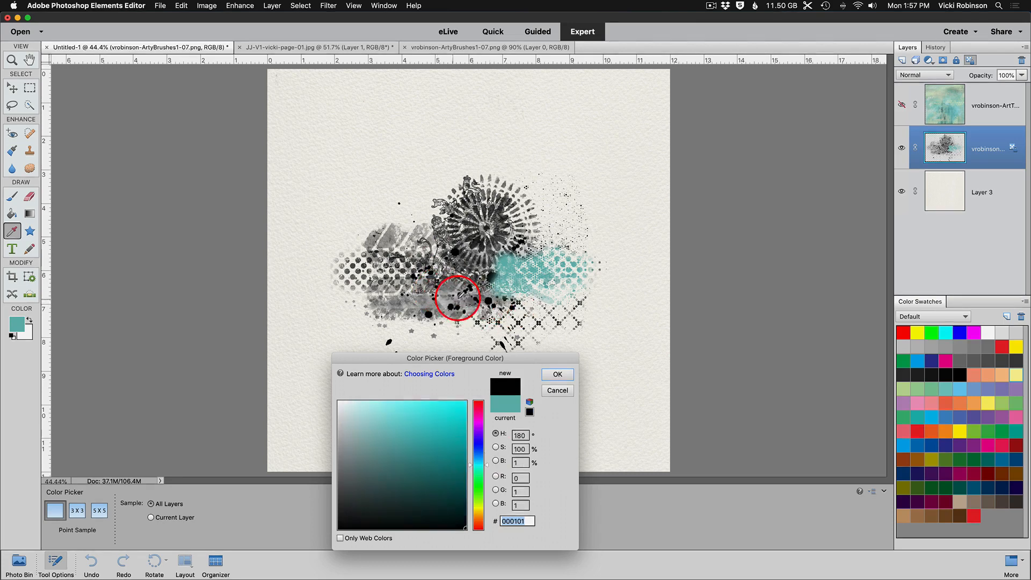
{"action": "left_click_drag", "start_coordinate": [489, 469], "coordinate": [484, 455]}
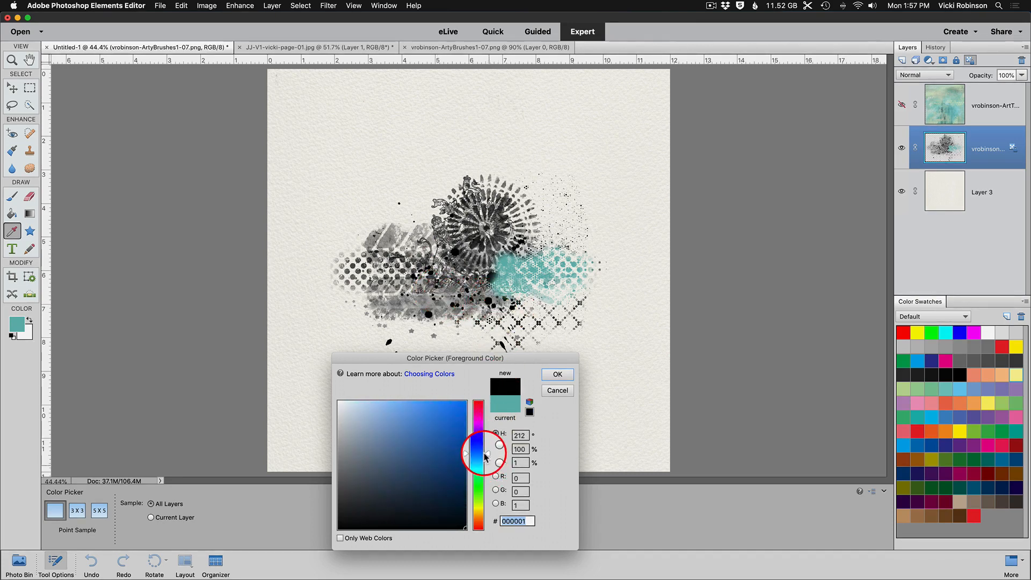
{"action": "left_click", "coordinate": [501, 272]}
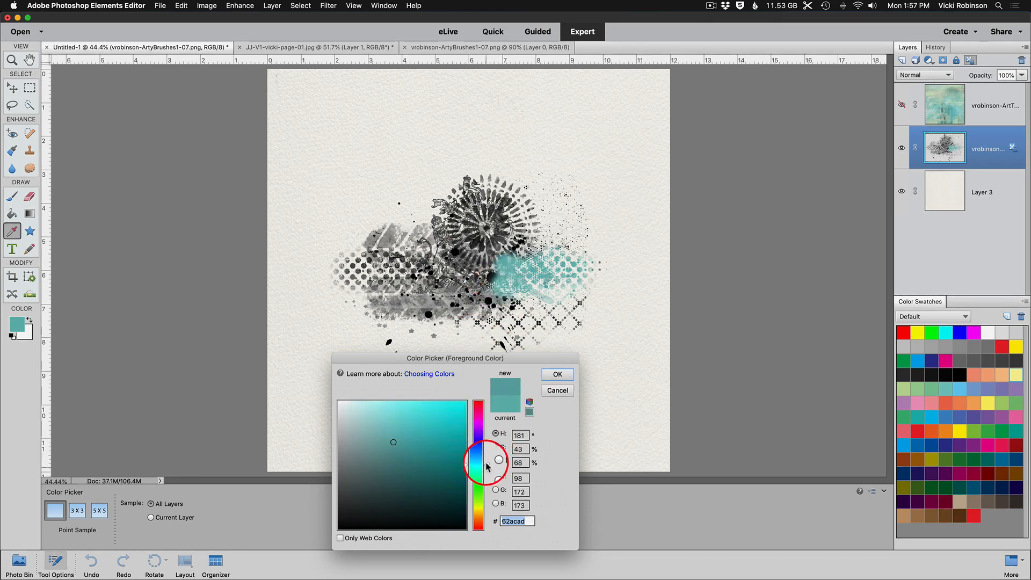
{"action": "left_click_drag", "start_coordinate": [486, 466], "coordinate": [486, 449]}
{"action": "left_click", "coordinate": [557, 374]}
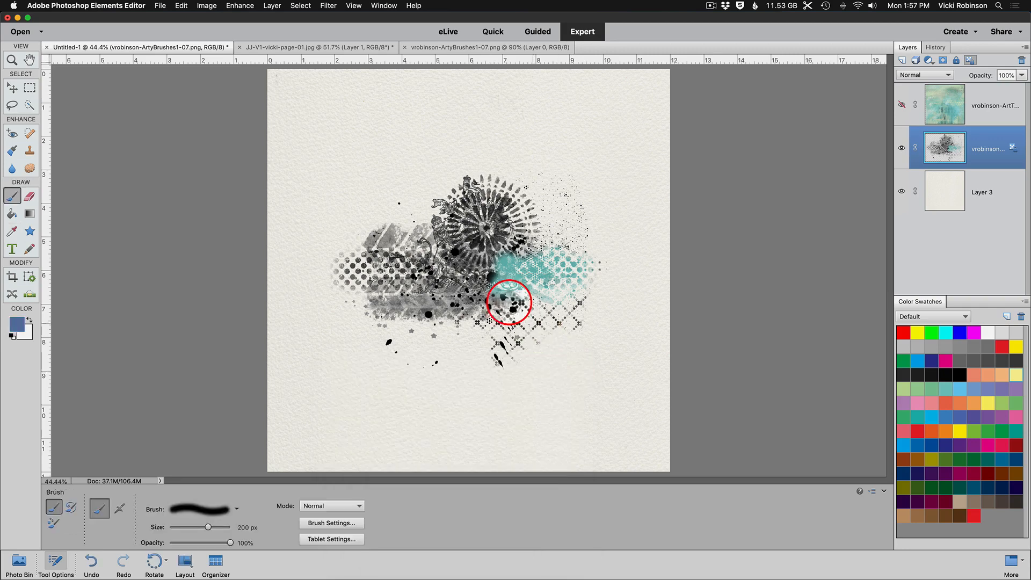
{"action": "mouse_move", "coordinate": [456, 267]}
{"action": "left_mouse_down"}
{"action": "mouse_move", "coordinate": [481, 269]}
{"action": "mouse_move", "coordinate": [463, 281]}
{"action": "mouse_move", "coordinate": [490, 275]}
{"action": "mouse_move", "coordinate": [484, 294]}
{"action": "mouse_move", "coordinate": [451, 273]}
{"action": "left_mouse_up"}
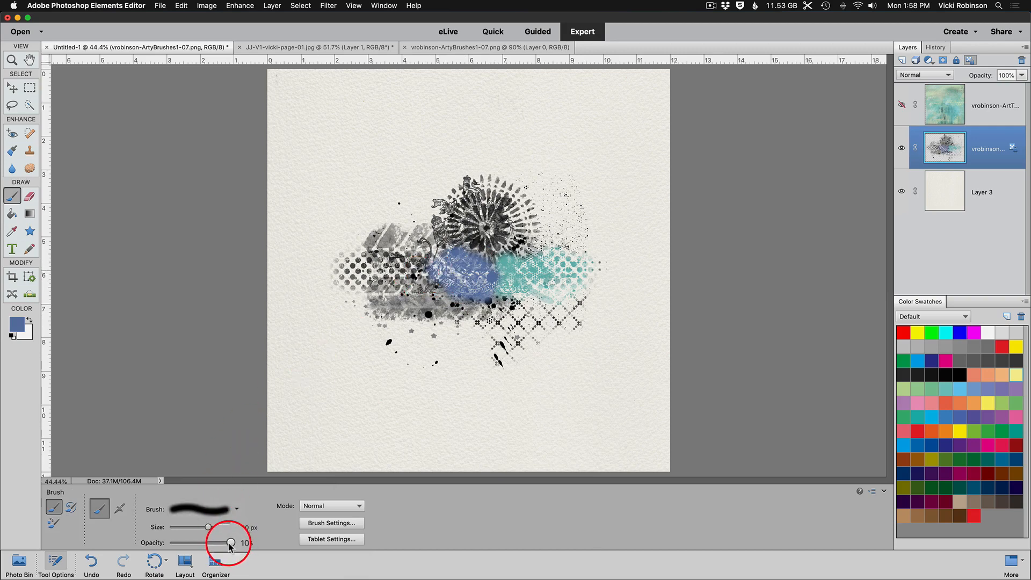
- Paint blue over the brushwork's left-hand dots at 44% brush opacity and over the grey strokes below them at 74%
{"action": "left_click_drag", "start_coordinate": [198, 543], "coordinate": [196, 543]}
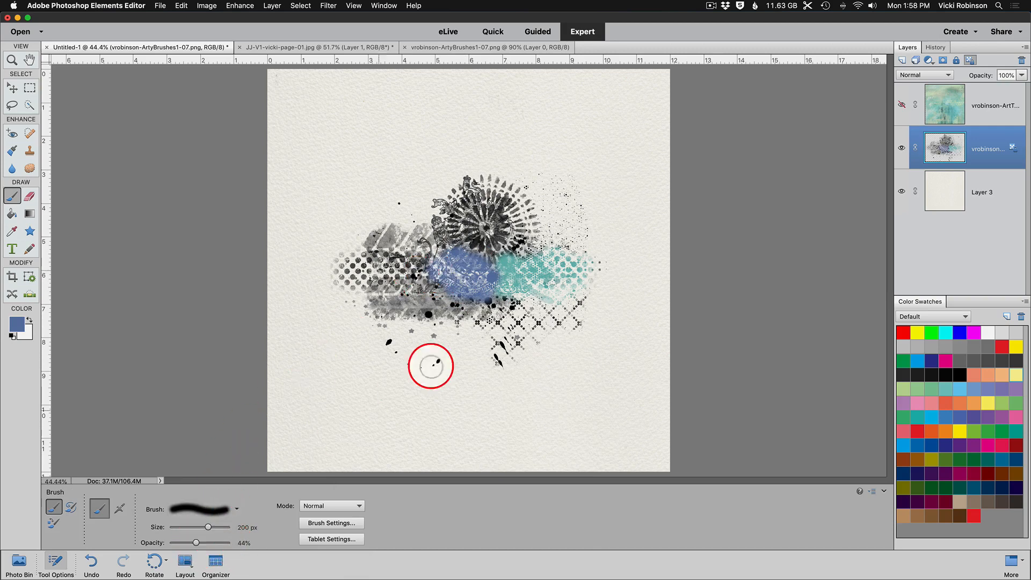
{"action": "mouse_move", "coordinate": [356, 267]}
{"action": "left_mouse_down"}
{"action": "mouse_move", "coordinate": [396, 253]}
{"action": "mouse_move", "coordinate": [424, 285]}
{"action": "left_mouse_up"}
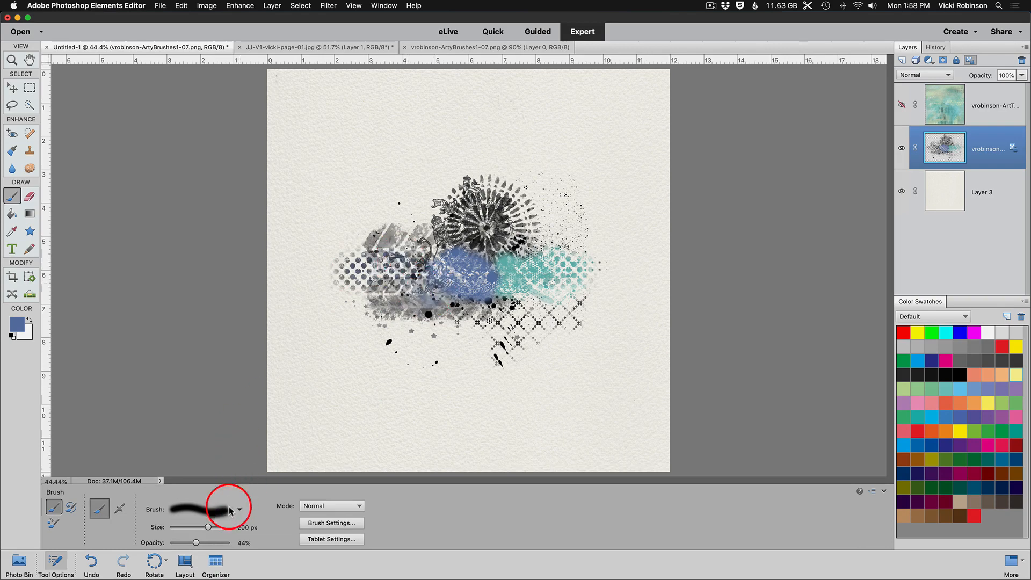
{"action": "left_click_drag", "start_coordinate": [214, 543], "coordinate": [214, 544]}
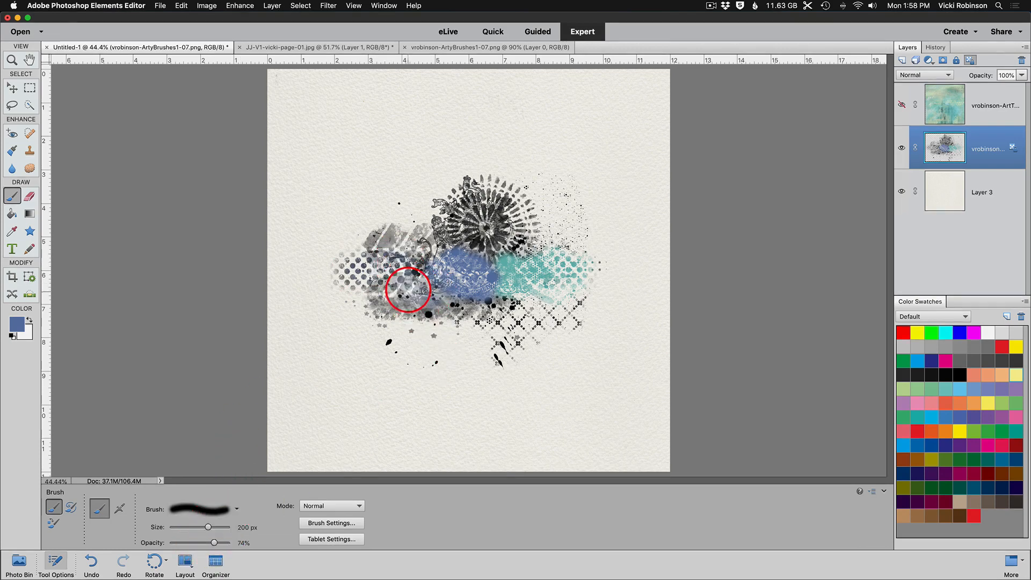
{"action": "left_click_drag", "start_coordinate": [414, 297], "coordinate": [428, 299]}
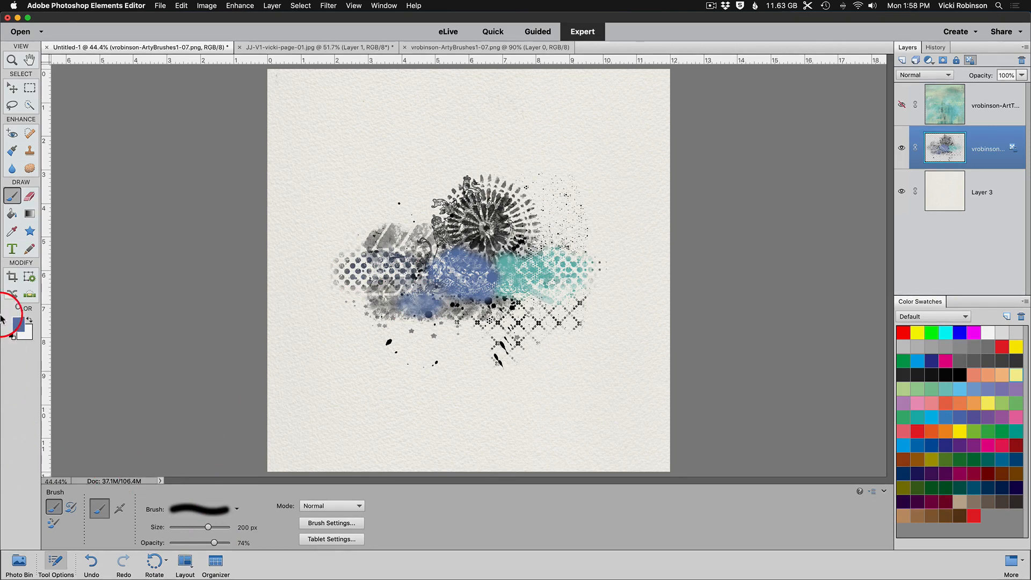
- Set the foreground colour to purple #ad62a7 and paint over the lower part of the round burst stamp
{"action": "left_click", "coordinate": [23, 325]}
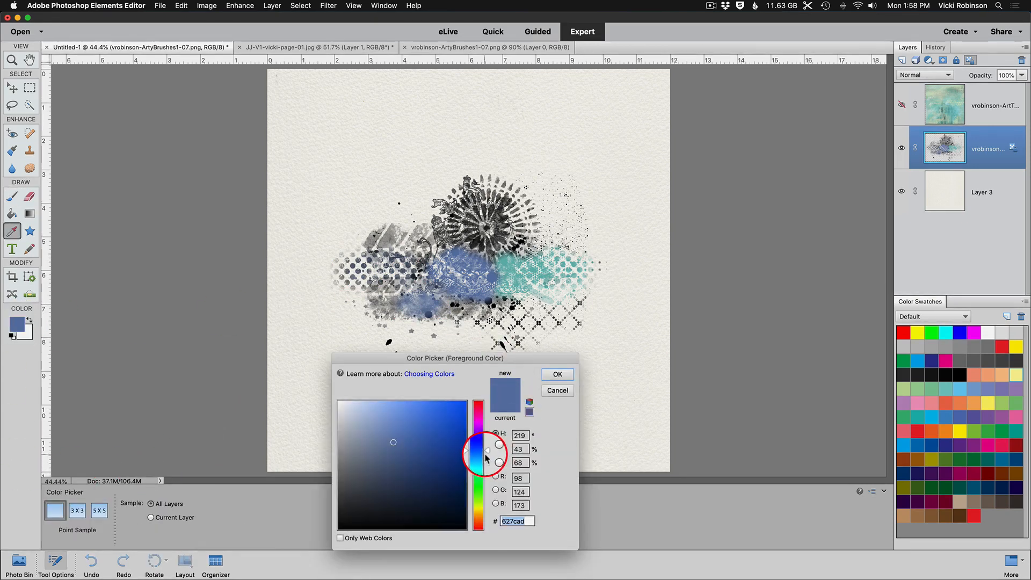
{"action": "mouse_move", "coordinate": [487, 458]}
{"action": "left_mouse_down"}
{"action": "mouse_move", "coordinate": [488, 488]}
{"action": "mouse_move", "coordinate": [485, 416]}
{"action": "left_mouse_up"}
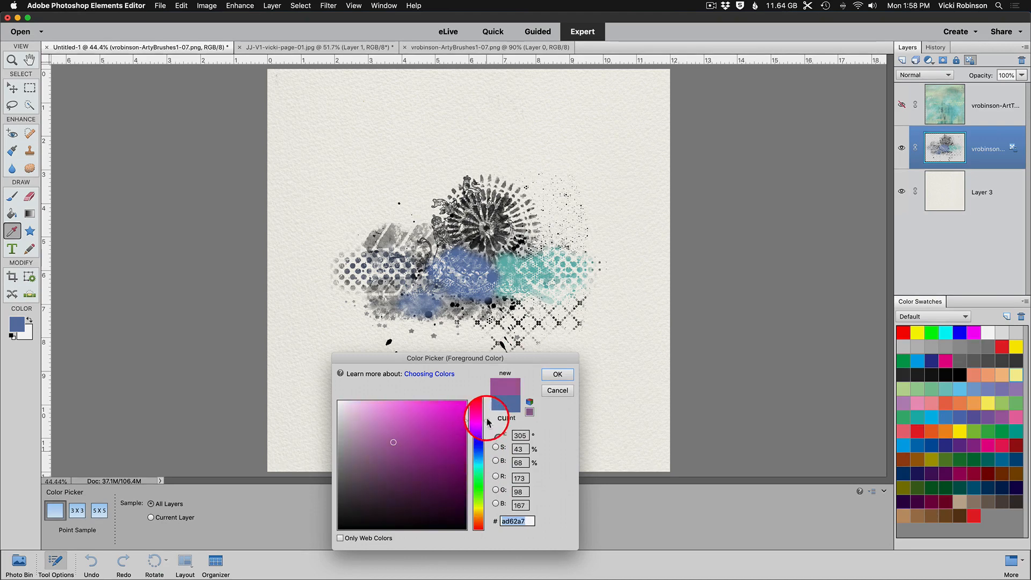
{"action": "left_click", "coordinate": [557, 374]}
{"action": "key", "text": "b"}
{"action": "mouse_move", "coordinate": [564, 242]}
{"action": "left_mouse_down"}
{"action": "mouse_move", "coordinate": [529, 231]}
{"action": "mouse_move", "coordinate": [500, 255]}
{"action": "mouse_move", "coordinate": [493, 218]}
{"action": "mouse_move", "coordinate": [474, 237]}
{"action": "mouse_move", "coordinate": [473, 259]}
{"action": "mouse_move", "coordinate": [462, 244]}
{"action": "mouse_move", "coordinate": [489, 253]}
{"action": "left_mouse_up"}
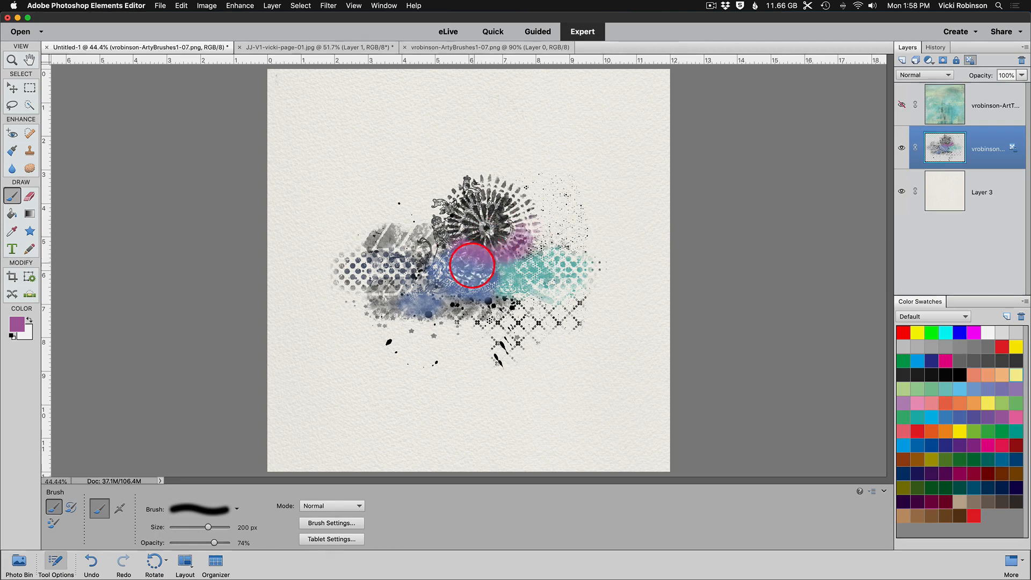
{"action": "mouse_move", "coordinate": [464, 251]}
{"action": "left_mouse_down"}
{"action": "mouse_move", "coordinate": [479, 262]}
{"action": "mouse_move", "coordinate": [462, 248]}
{"action": "mouse_move", "coordinate": [502, 248]}
{"action": "mouse_move", "coordinate": [517, 231]}
{"action": "left_mouse_up"}
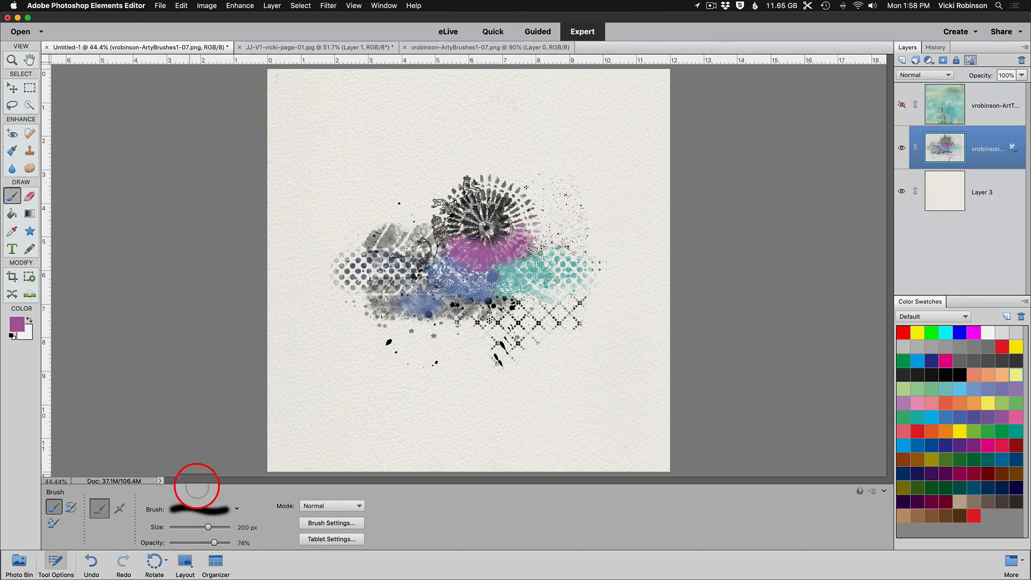
- Lower the brush opacity to 48% and paint purple over the burst stamp's centre and left side and the lattice below it
{"action": "left_click_drag", "start_coordinate": [213, 547], "coordinate": [198, 543]}
{"action": "mouse_move", "coordinate": [489, 263]}
{"action": "left_mouse_down"}
{"action": "mouse_move", "coordinate": [443, 257]}
{"action": "mouse_move", "coordinate": [463, 254]}
{"action": "mouse_move", "coordinate": [487, 218]}
{"action": "mouse_move", "coordinate": [513, 269]}
{"action": "mouse_move", "coordinate": [532, 256]}
{"action": "mouse_move", "coordinate": [552, 260]}
{"action": "mouse_move", "coordinate": [517, 336]}
{"action": "mouse_move", "coordinate": [515, 323]}
{"action": "left_mouse_up"}
{"action": "mouse_move", "coordinate": [460, 179]}
{"action": "left_mouse_down"}
{"action": "mouse_move", "coordinate": [495, 188]}
{"action": "mouse_move", "coordinate": [432, 214]}
{"action": "mouse_move", "coordinate": [475, 203]}
{"action": "mouse_move", "coordinate": [437, 223]}
{"action": "mouse_move", "coordinate": [443, 237]}
{"action": "left_mouse_up"}
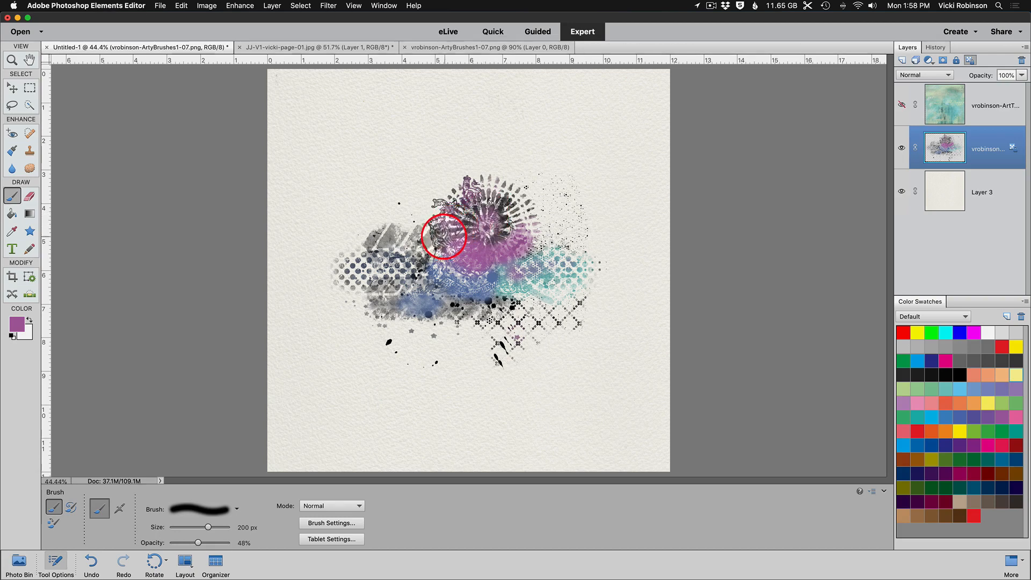
- Choose the 1937 px round speckled brush from the vicki-test set and undo a trial stroke on the brushwork
{"action": "left_click", "coordinate": [238, 511]}
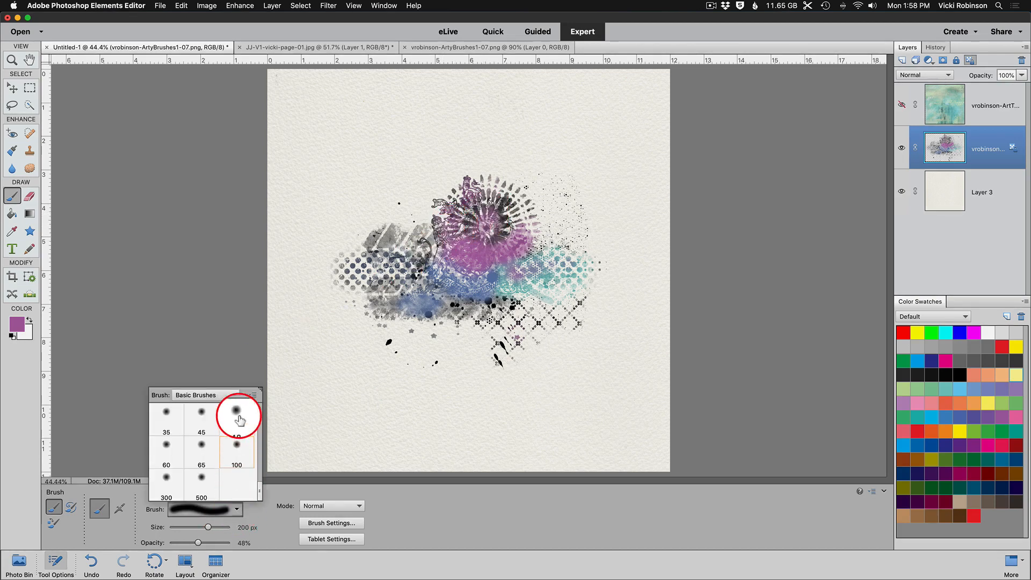
{"action": "left_click", "coordinate": [234, 396]}
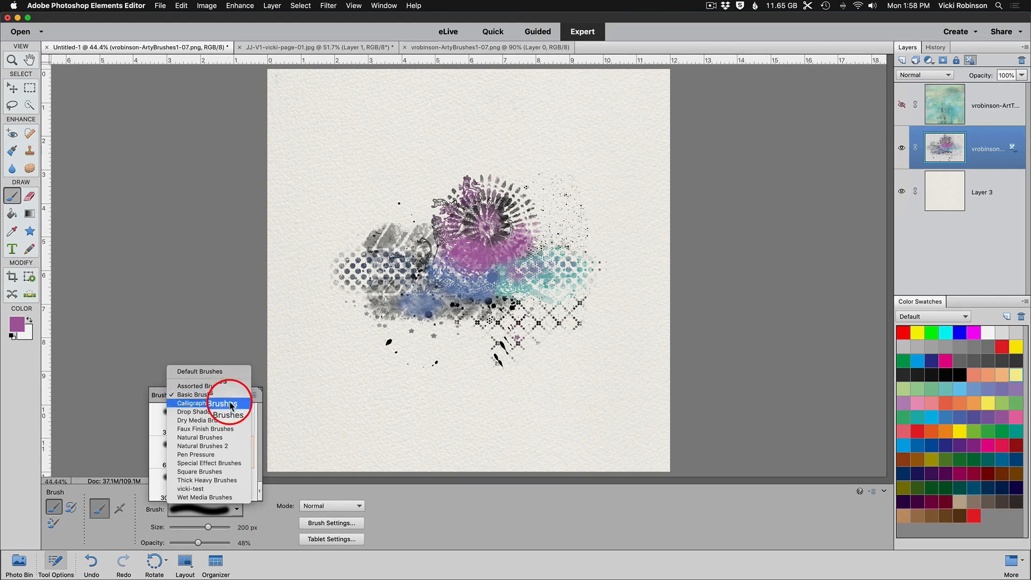
{"action": "left_click", "coordinate": [231, 490]}
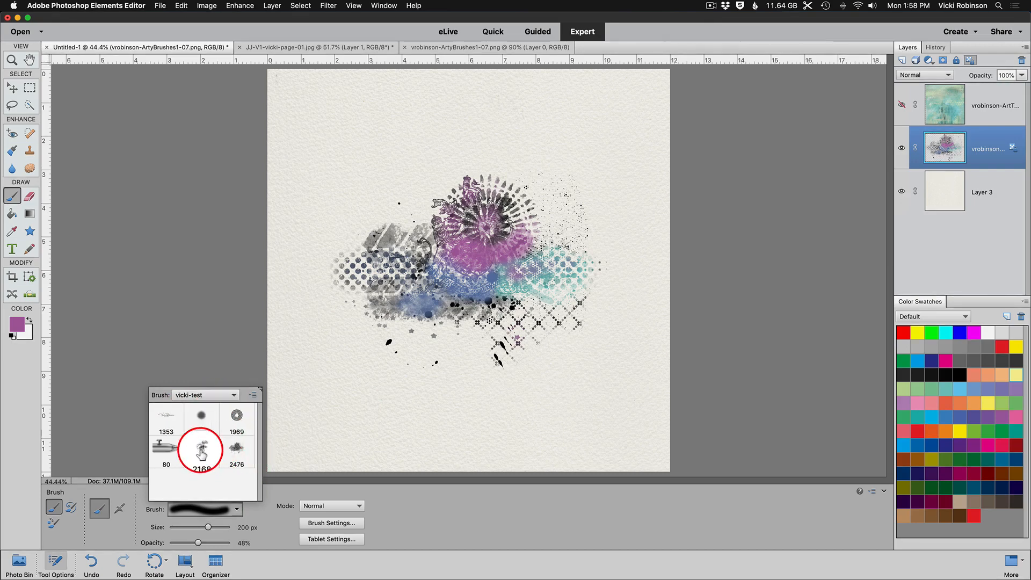
{"action": "left_click", "coordinate": [203, 412]}
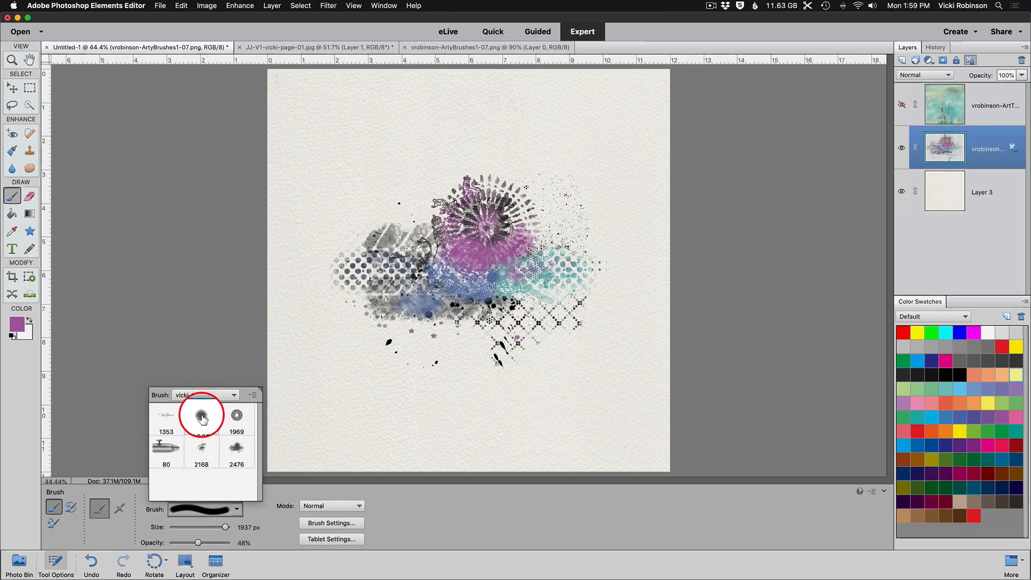
{"action": "mouse_move", "coordinate": [365, 279]}
{"action": "left_mouse_down"}
{"action": "mouse_move", "coordinate": [356, 283]}
{"action": "mouse_move", "coordinate": [386, 292]}
{"action": "mouse_move", "coordinate": [376, 263]}
{"action": "left_mouse_up"}
{"action": "key", "text": "super+z"}
- Set the foreground colour to blue #6287ad and paint across the whole brushwork with the speckled brush
{"action": "left_click", "coordinate": [17, 324]}
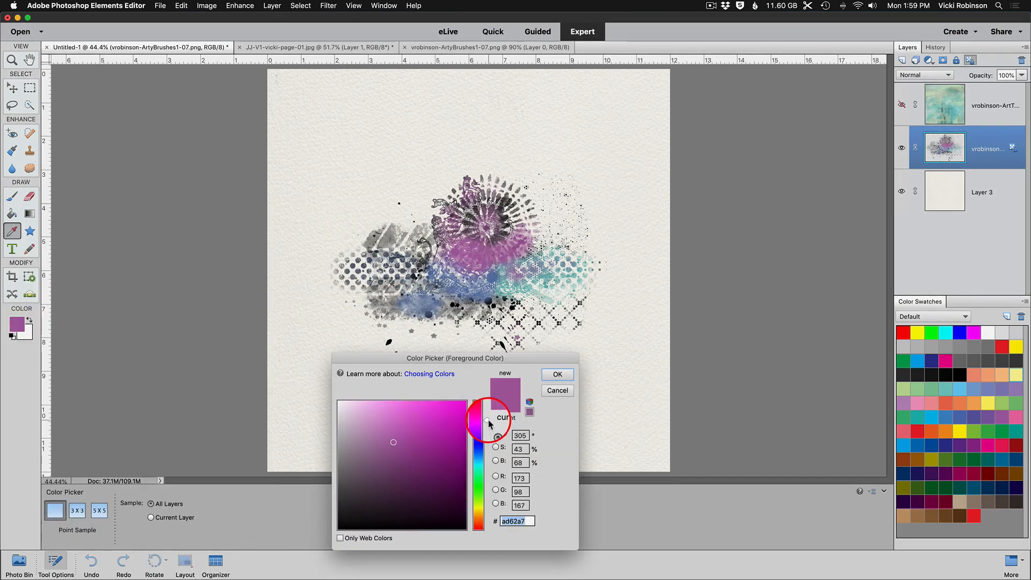
{"action": "left_click_drag", "start_coordinate": [489, 424], "coordinate": [488, 455]}
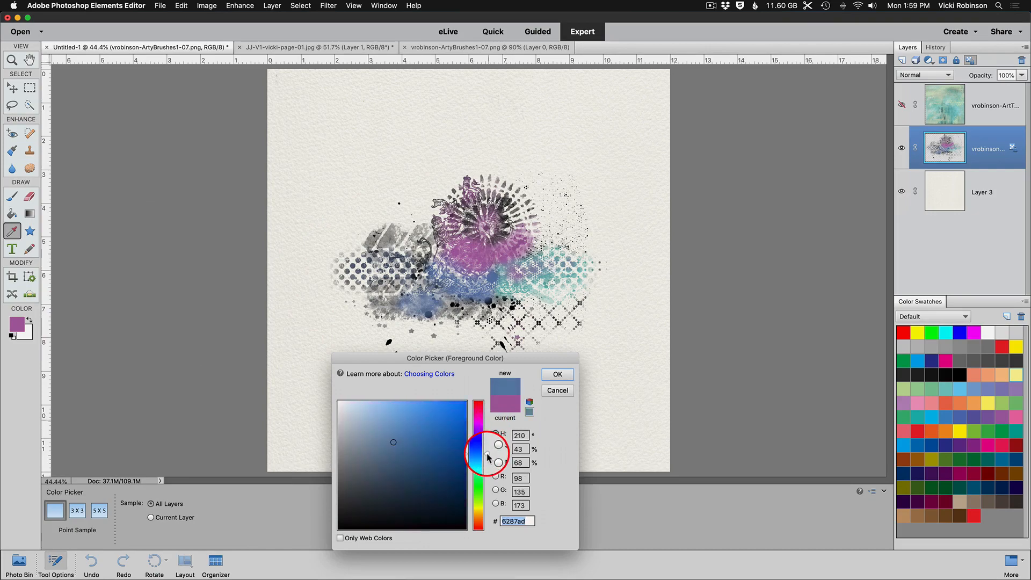
{"action": "left_click", "coordinate": [568, 374]}
{"action": "left_click", "coordinate": [576, 276]}
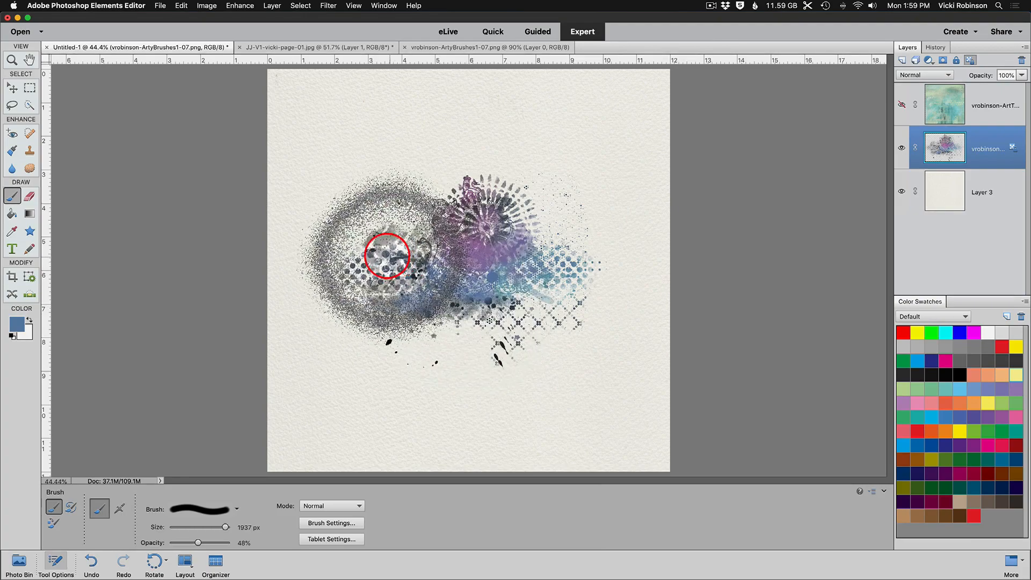
{"action": "mouse_move", "coordinate": [386, 256]}
{"action": "left_mouse_down"}
{"action": "mouse_move", "coordinate": [494, 264]}
{"action": "mouse_move", "coordinate": [501, 248]}
{"action": "mouse_move", "coordinate": [582, 281]}
{"action": "mouse_move", "coordinate": [619, 387]}
{"action": "left_mouse_up"}
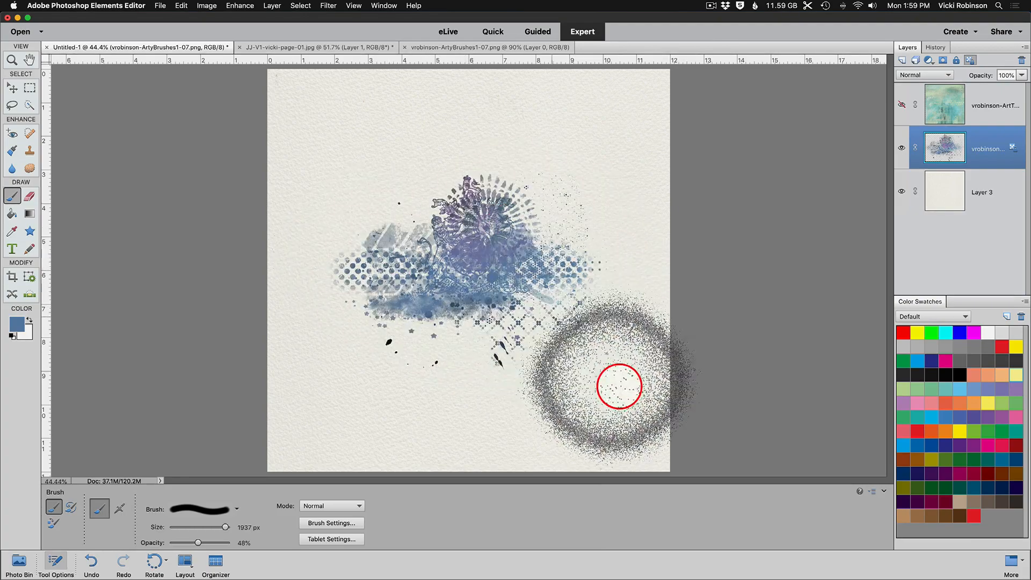
- Set the foreground colour to purple #8962ad and stamp it over the burst and the right half of the brushwork
{"action": "left_click", "coordinate": [17, 324]}
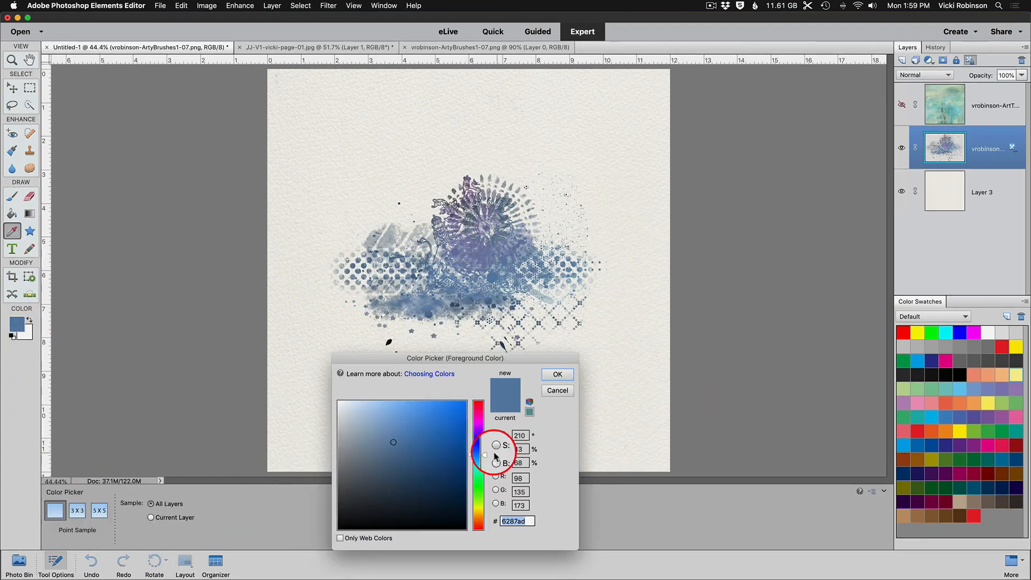
{"action": "left_click_drag", "start_coordinate": [486, 455], "coordinate": [486, 432]}
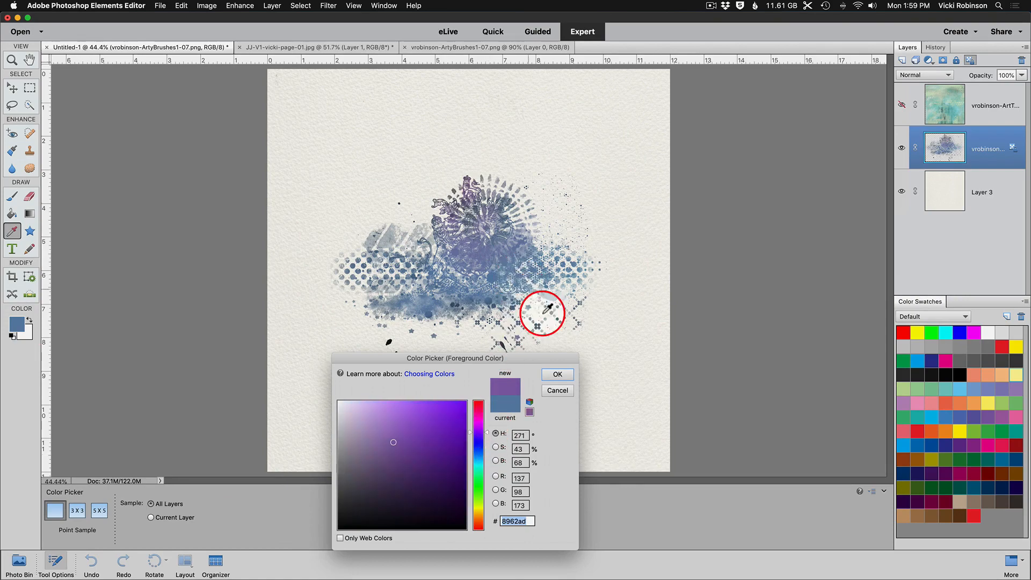
{"action": "left_click", "coordinate": [558, 375]}
{"action": "left_click", "coordinate": [488, 219]}
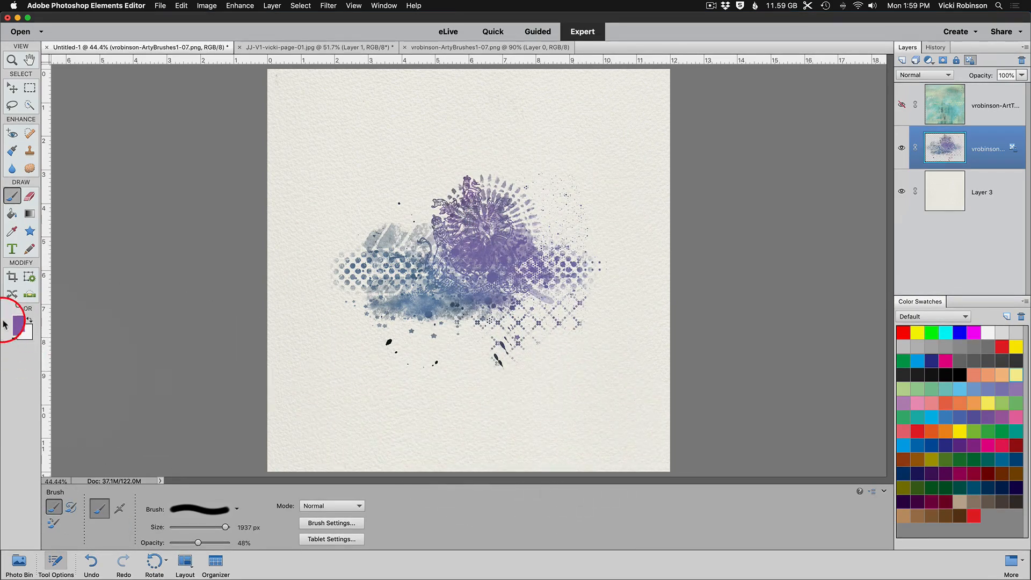
- Set the foreground colour to green #62ad8c, paint the centre and right of the brushwork, and activate the Move tool
{"action": "left_click", "coordinate": [24, 331]}
{"action": "left_click_drag", "start_coordinate": [485, 433], "coordinate": [488, 476]}
{"action": "left_click", "coordinate": [558, 374]}
{"action": "mouse_move", "coordinate": [568, 305]}
{"action": "left_mouse_down"}
{"action": "mouse_move", "coordinate": [530, 315]}
{"action": "mouse_move", "coordinate": [510, 298]}
{"action": "mouse_move", "coordinate": [513, 260]}
{"action": "mouse_move", "coordinate": [451, 215]}
{"action": "mouse_move", "coordinate": [408, 254]}
{"action": "mouse_move", "coordinate": [679, 353]}
{"action": "left_mouse_up"}
{"action": "key", "text": "v"}
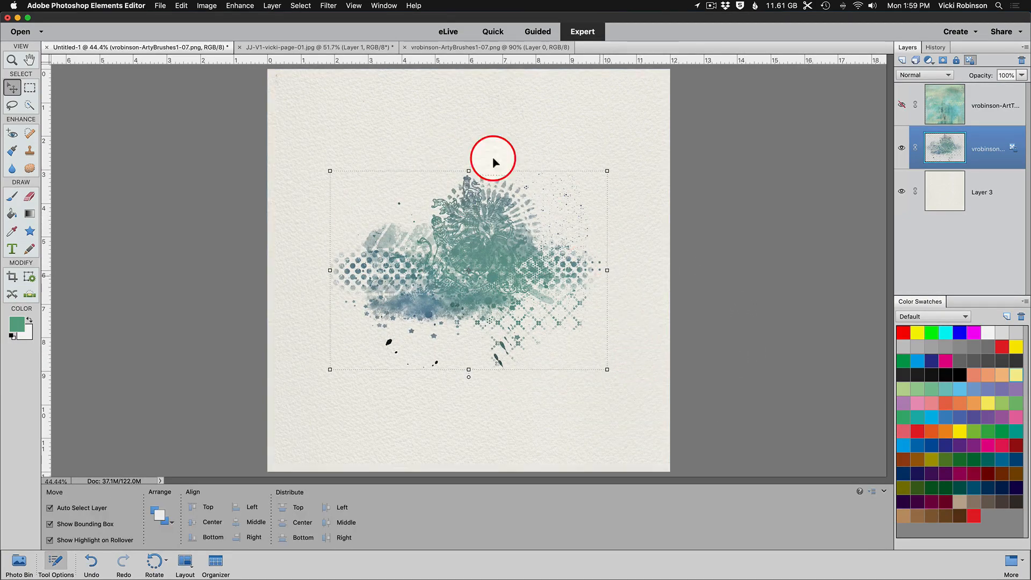
- Switch to the scrapbook page and fill the "BEND DON'T BREAK" stamp layer with blue at 100% opacity, preserving transparency
{"action": "left_click", "coordinate": [307, 49]}
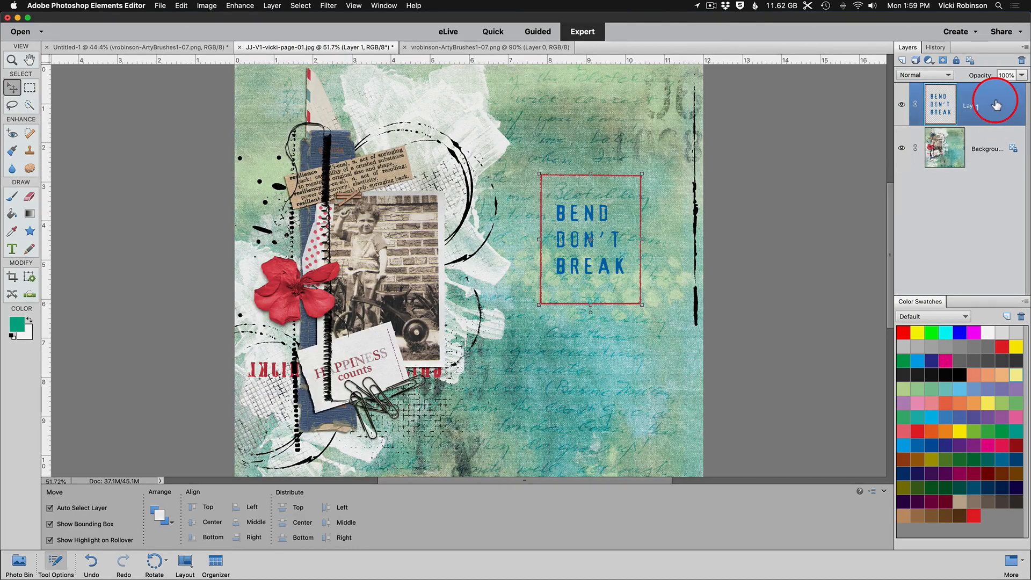
{"action": "left_click", "coordinate": [181, 6]}
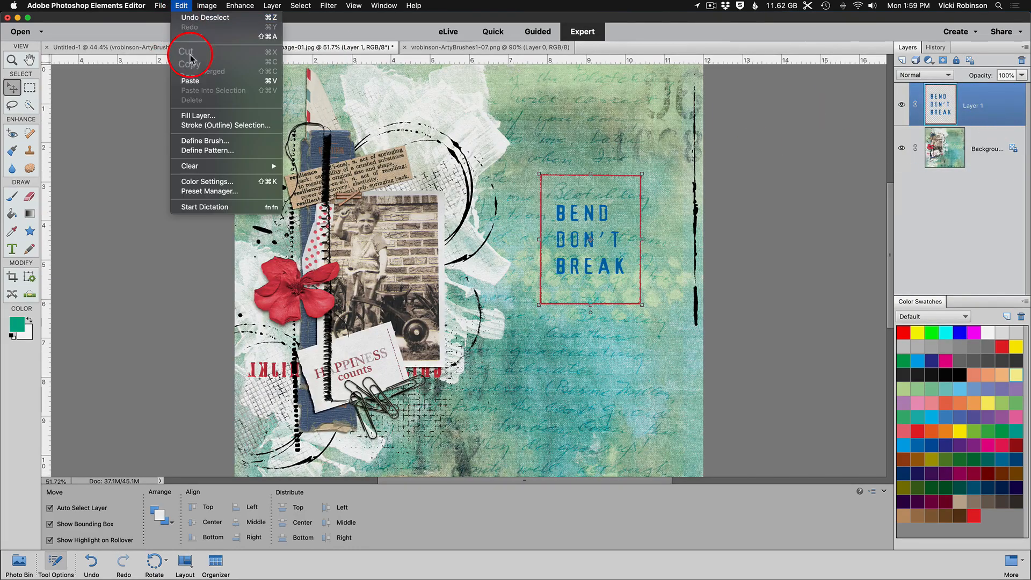
{"action": "left_click", "coordinate": [203, 116]}
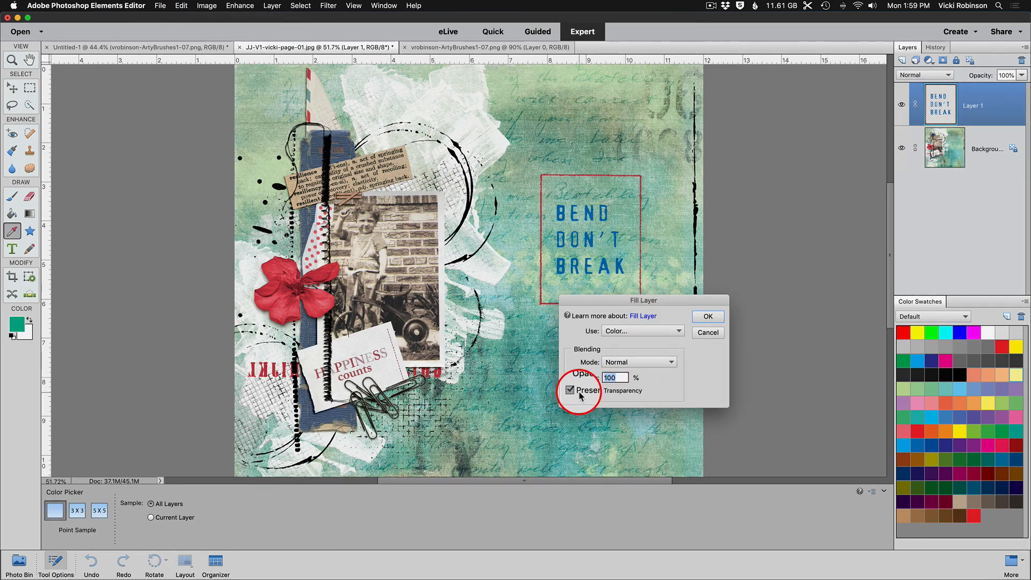
{"action": "left_click", "coordinate": [717, 323]}
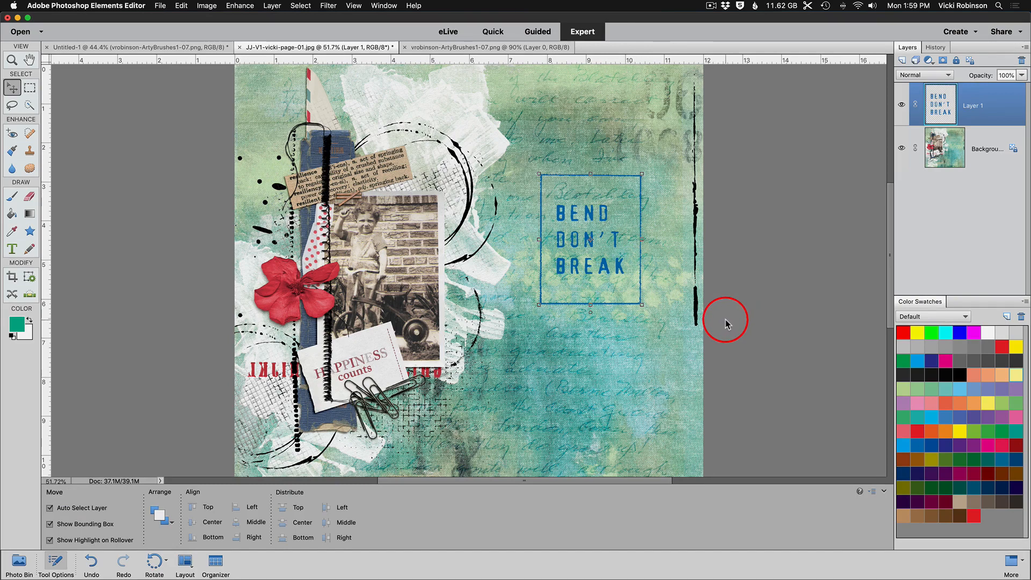
- Return to Untitled-1, clip the hidden painted-paper layer to the brushwork layer, and release the clipping again
{"action": "left_click", "coordinate": [200, 47]}
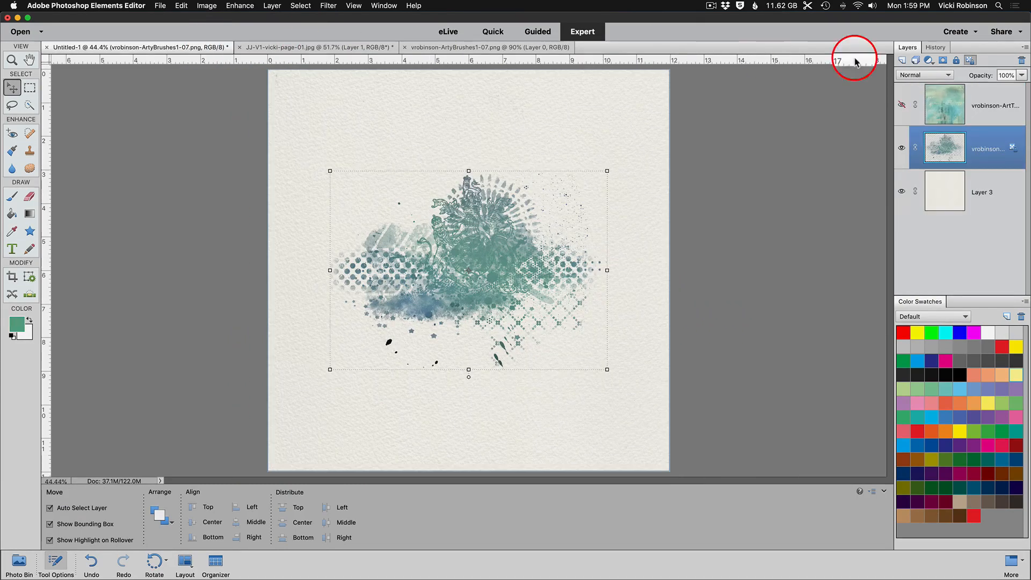
{"action": "left_click_drag", "start_coordinate": [997, 136], "coordinate": [985, 124]}
{"action": "left_click", "coordinate": [983, 124], "text": "alt"}
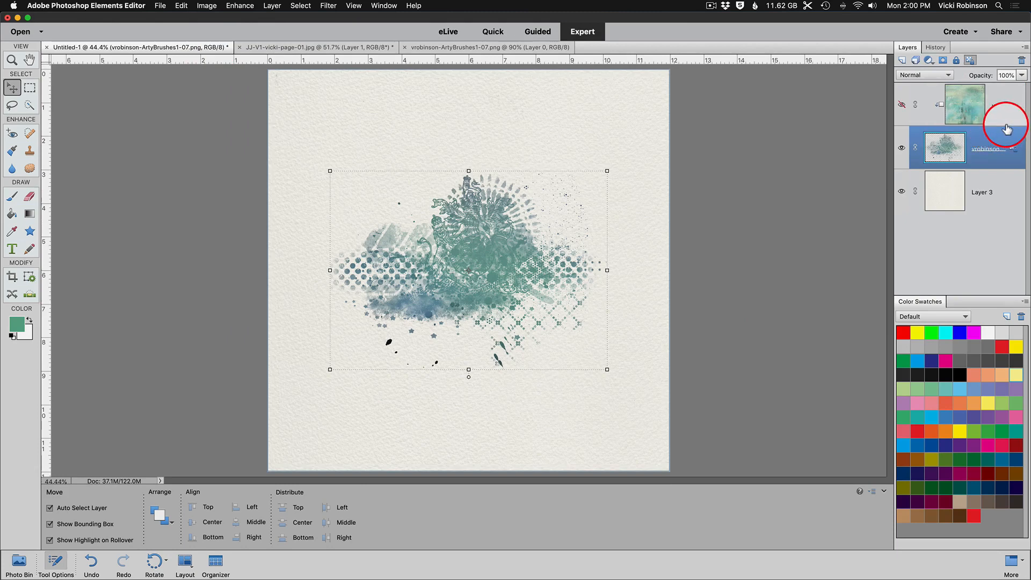
{"action": "left_click", "coordinate": [994, 123], "text": "alt"}
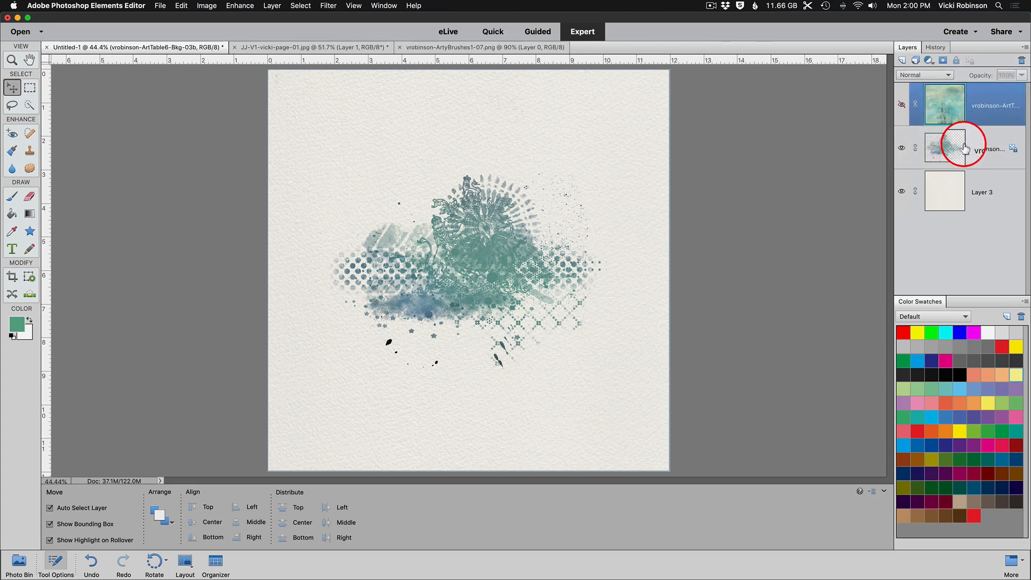
- Activate the Brush tool and change the foreground colour from green to violet-blue
{"action": "key", "text": "b"}
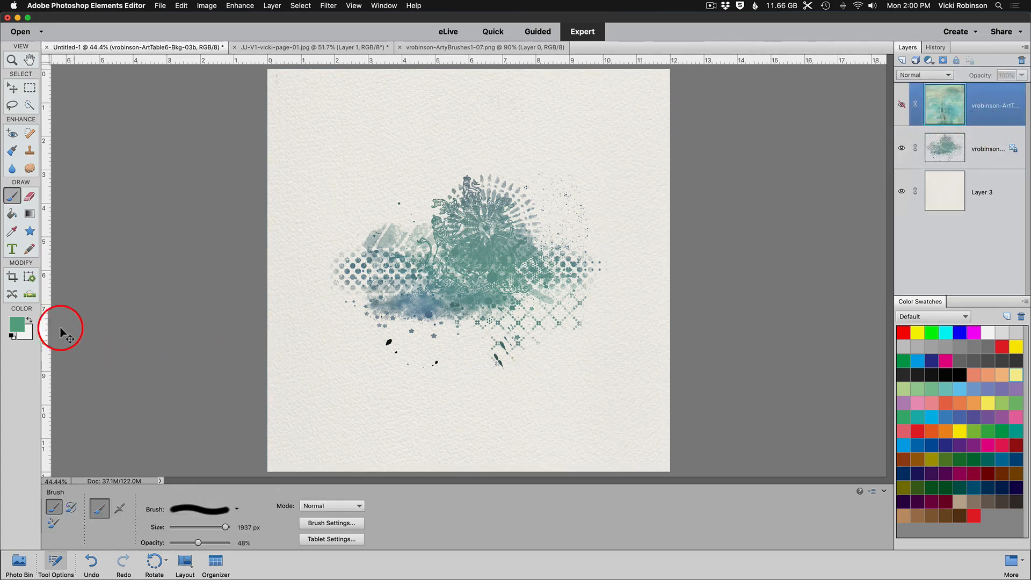
{"action": "left_click", "coordinate": [24, 323]}
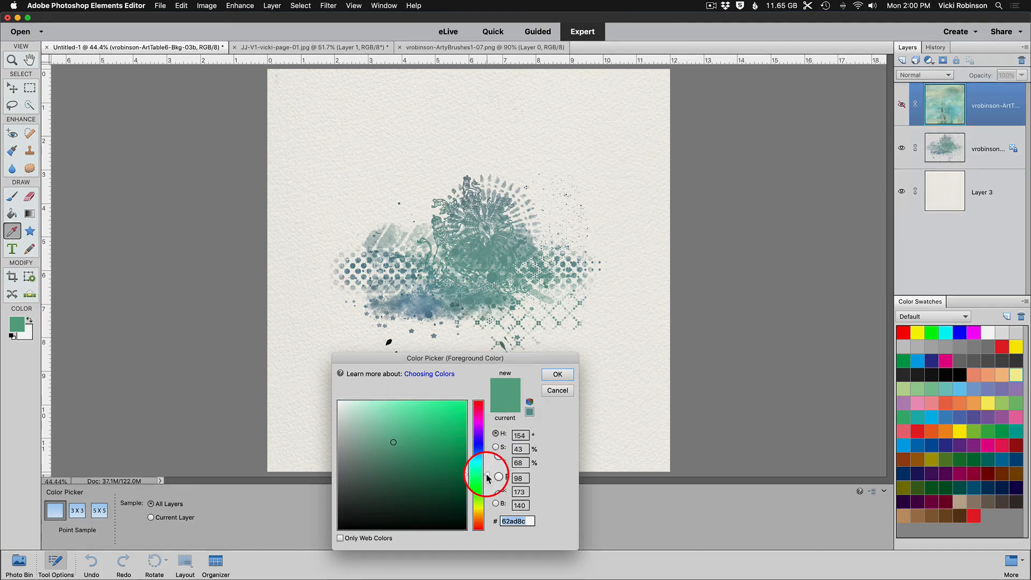
{"action": "left_click", "coordinate": [486, 452]}
{"action": "left_click_drag", "start_coordinate": [486, 452], "coordinate": [489, 430]}
{"action": "left_click", "coordinate": [558, 373]}
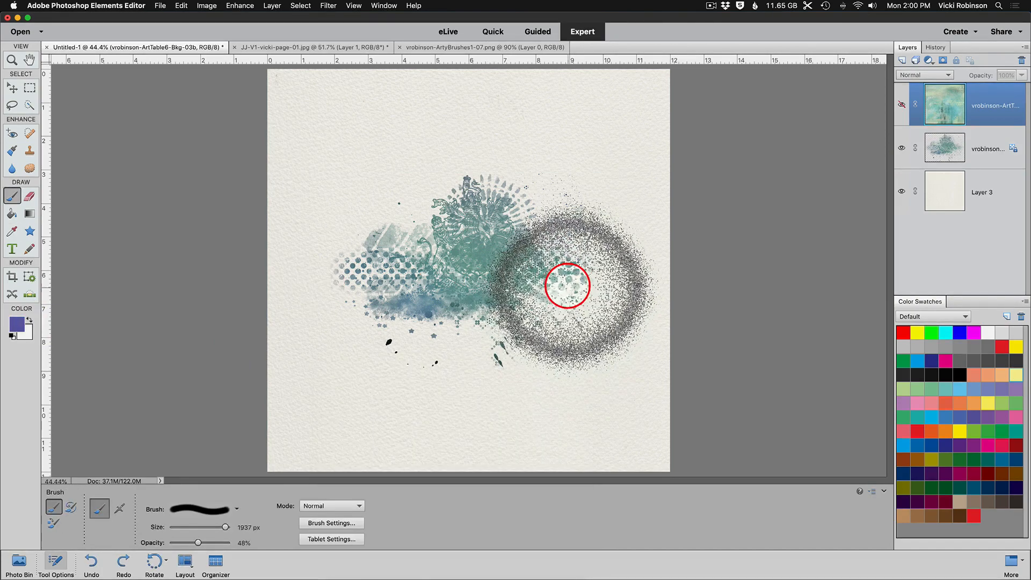
{"action": "left_click", "coordinate": [544, 280]}
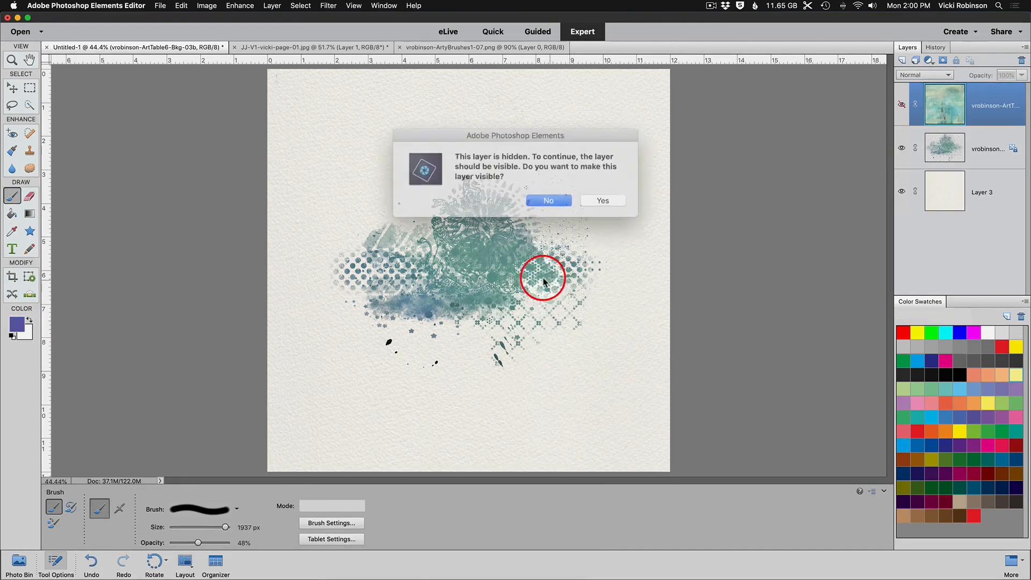
{"action": "left_click", "coordinate": [558, 200]}
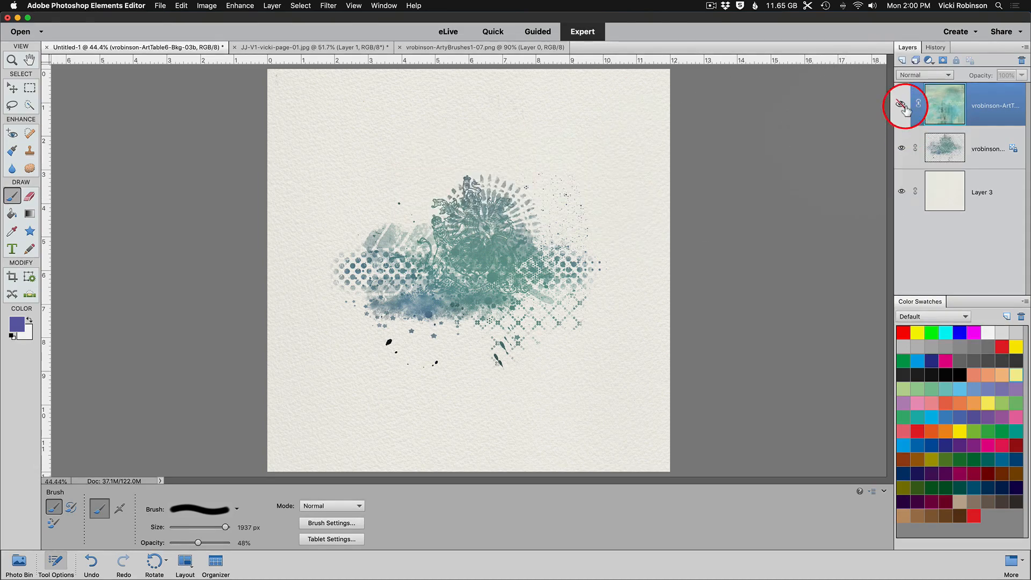
{"action": "left_click", "coordinate": [901, 104]}
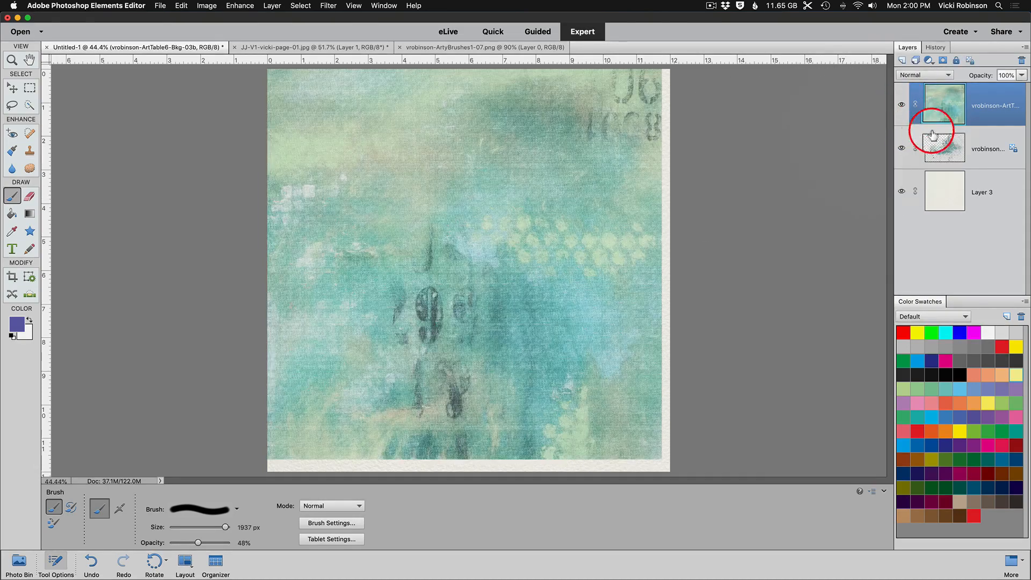
{"action": "left_click", "coordinate": [902, 105]}
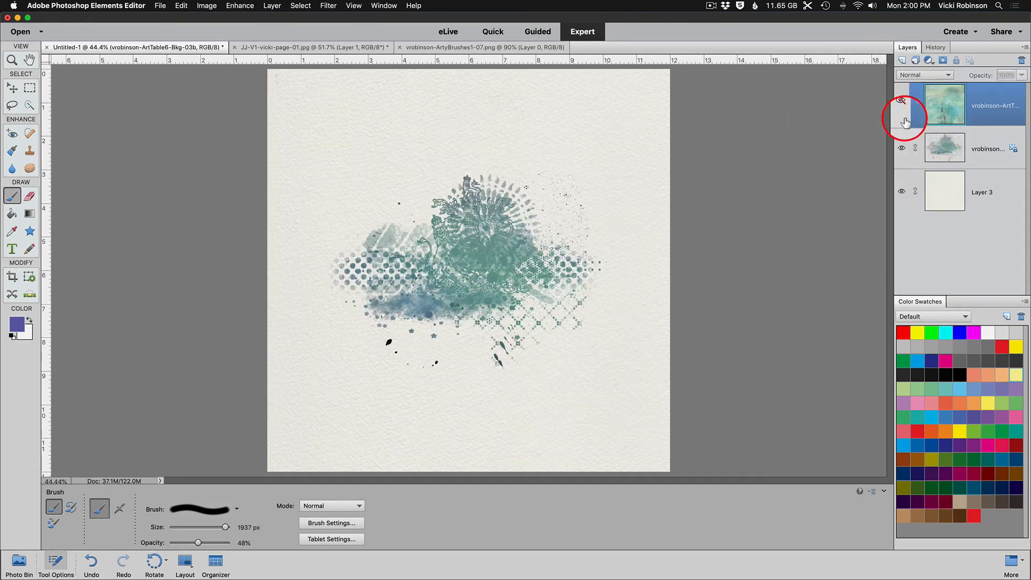
- Select the brushwork layer and paint violet-blue over its lower right area with the 1937 px brush
{"action": "left_click", "coordinate": [914, 152]}
{"action": "left_click_drag", "start_coordinate": [546, 280], "coordinate": [494, 317]}
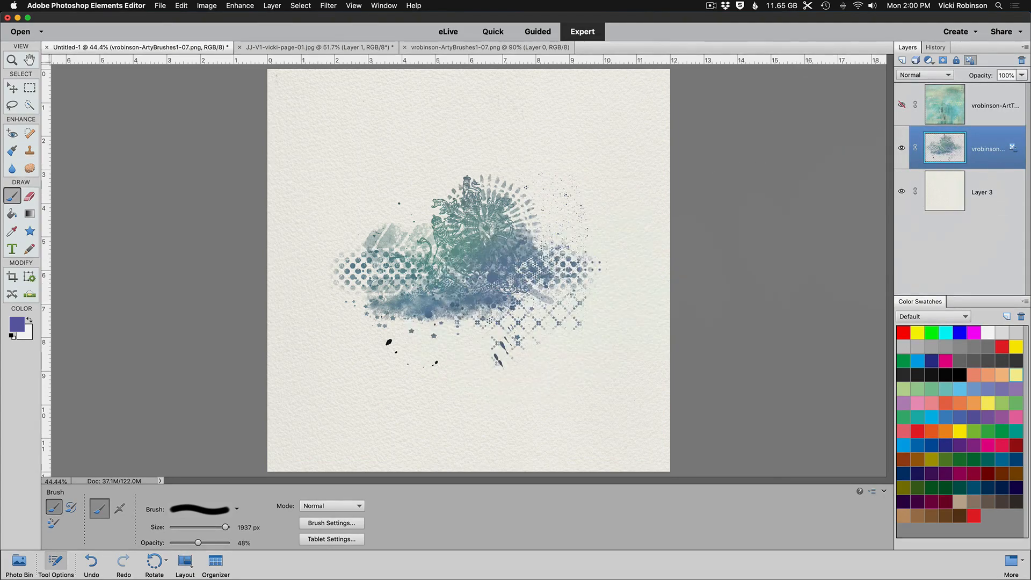